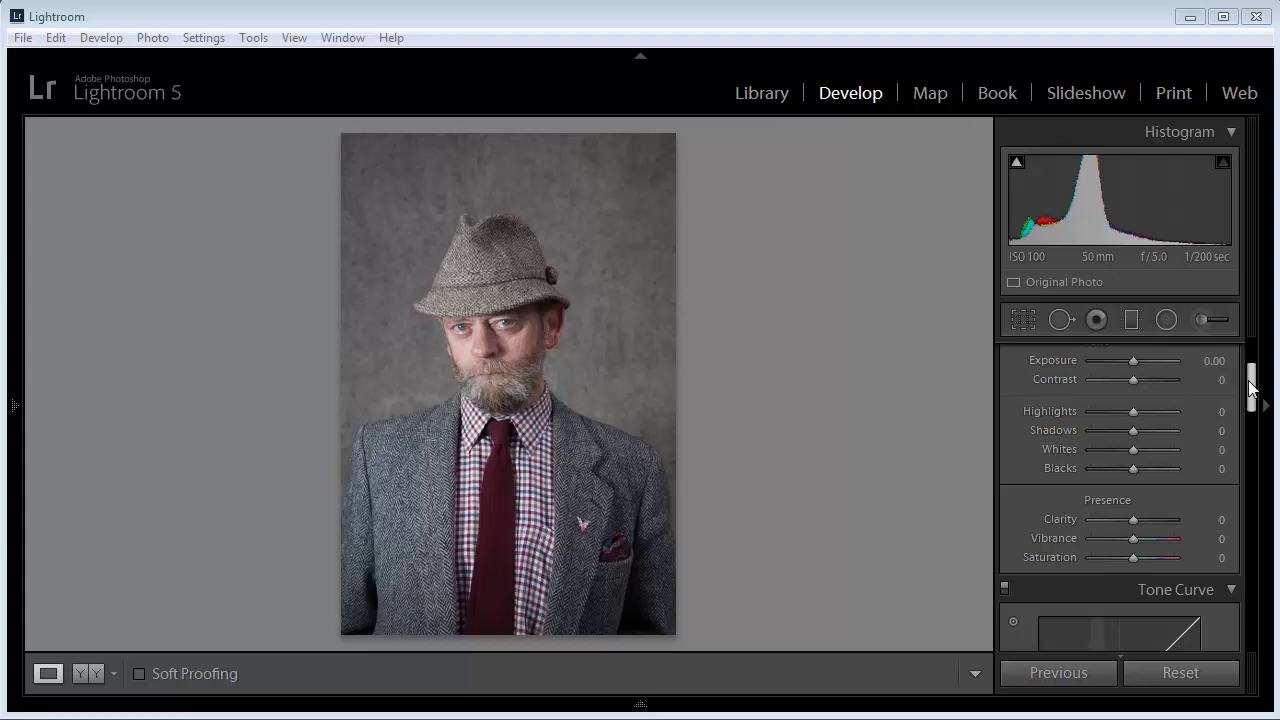
# Set the Tone Curve's Point Curve to Strong Contrast
pyautogui.moveTo(1250, 388); pyautogui.dragTo(1259, 448)
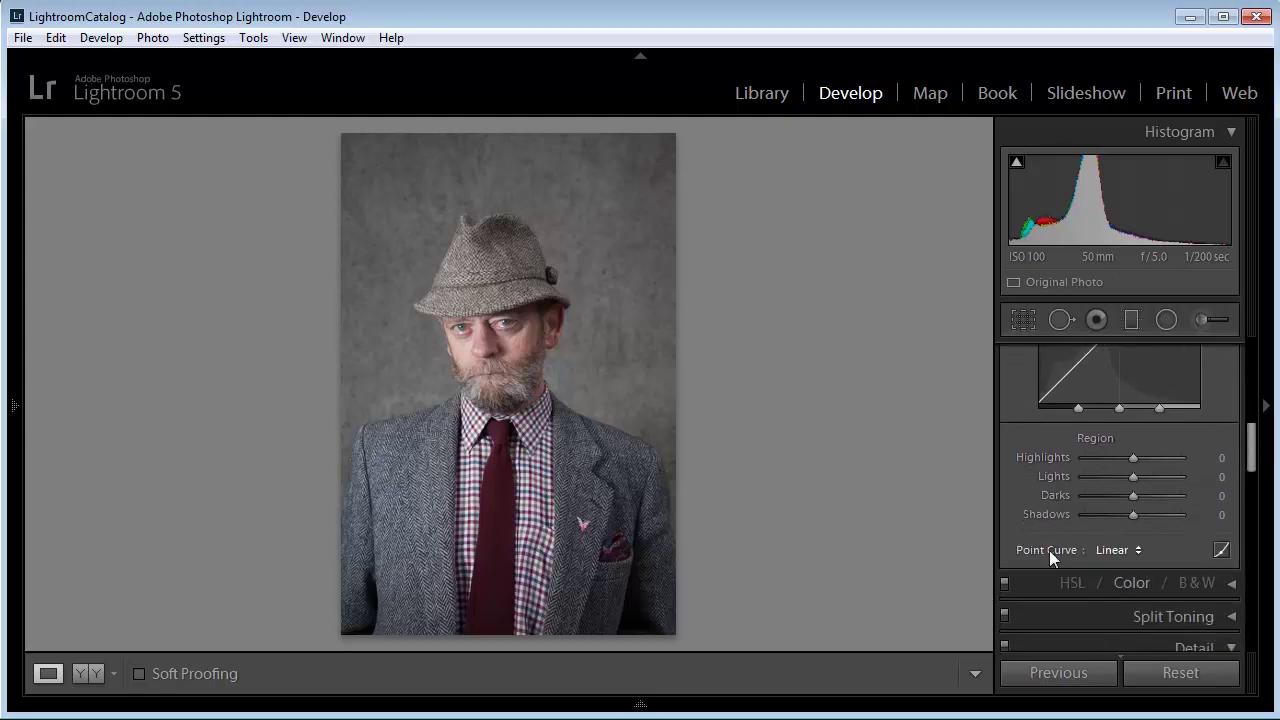
pyautogui.click(1136, 550)
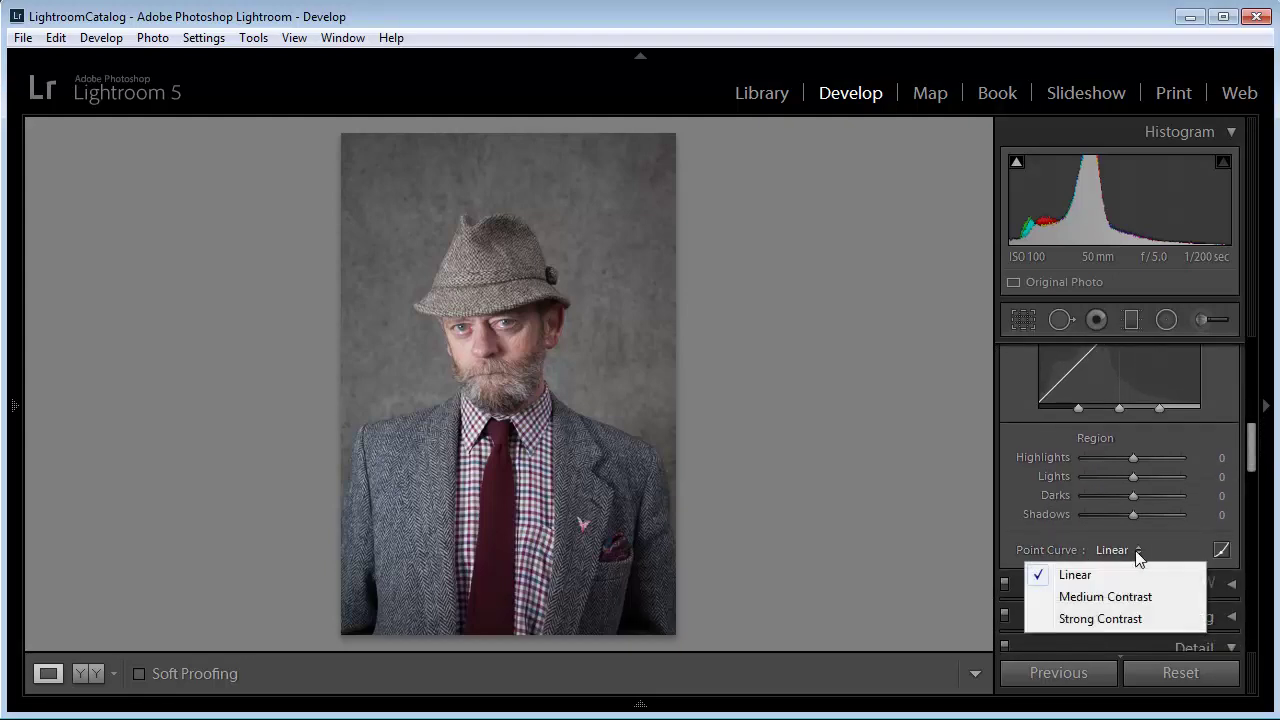
pyautogui.click(1138, 619)
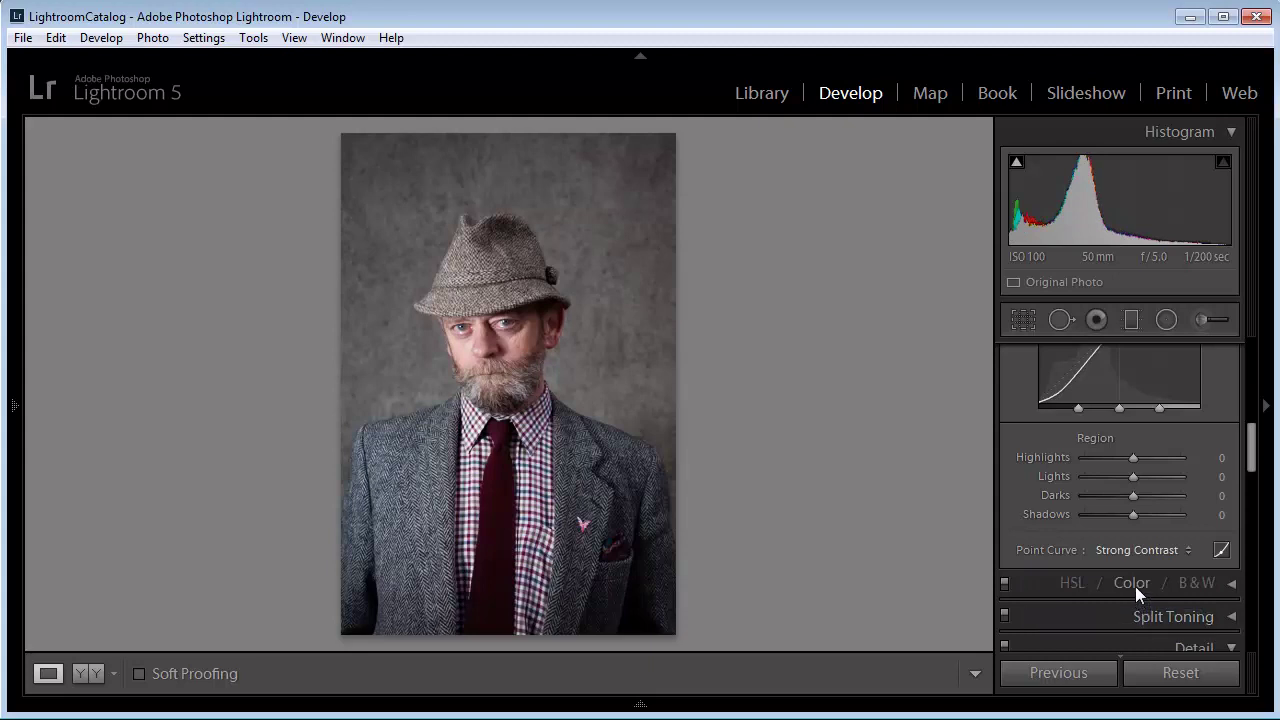
# Lower the Highlights to -21 and check the skin on the man's face up close
pyautogui.moveTo(1250, 430); pyautogui.dragTo(1255, 380)
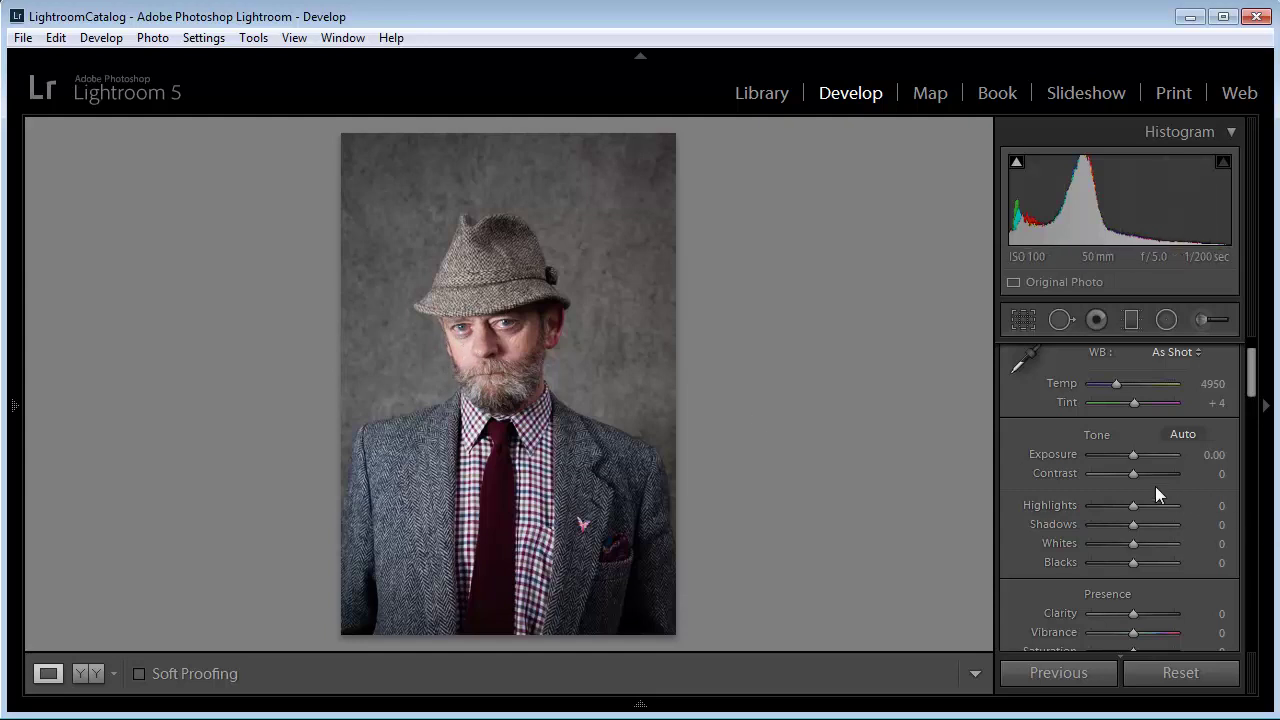
pyautogui.moveTo(1132, 506); pyautogui.dragTo(1124, 507)
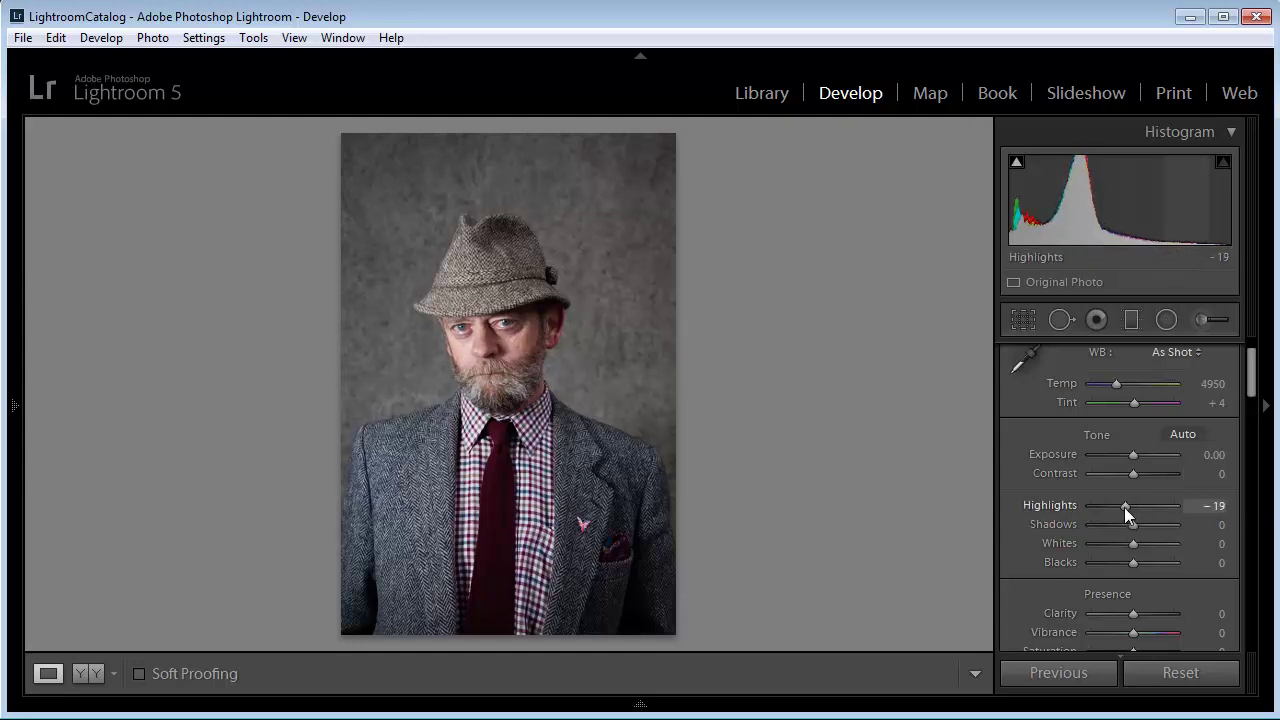
pyautogui.moveTo(1124, 507); pyautogui.dragTo(1122, 507)
pyautogui.click(468, 344)
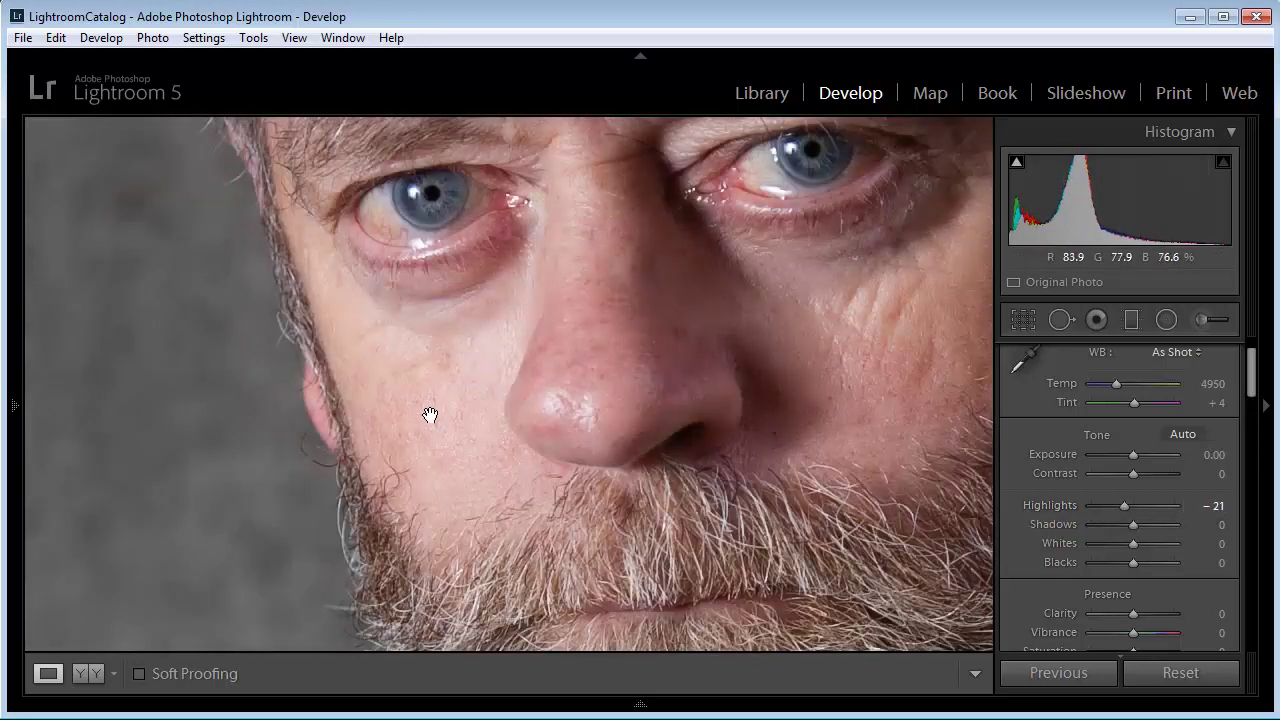
pyautogui.click(452, 352)
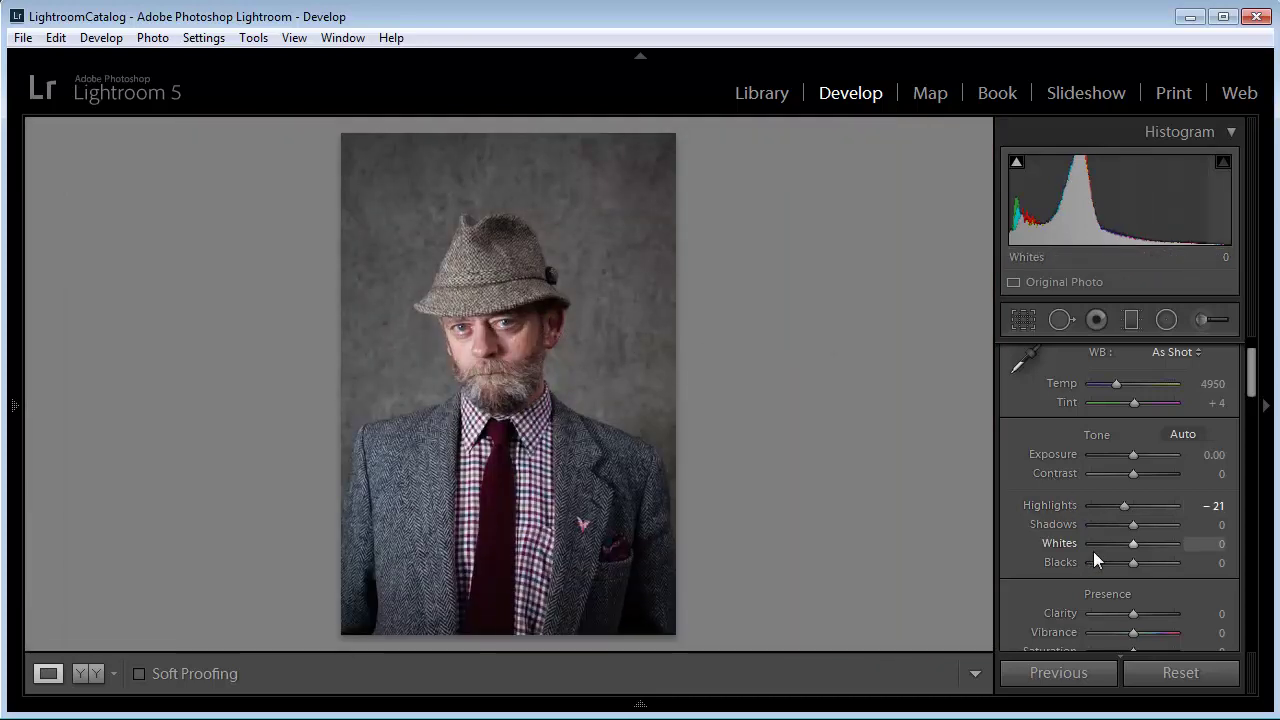
# Try a global Clarity of +81, inspecting the beard, jacket and backdrop up close, and return Clarity to 0
pyautogui.moveTo(1133, 613); pyautogui.dragTo(1167, 621)
pyautogui.click(491, 334)
pyautogui.moveTo(491, 334); pyautogui.dragTo(497, 50)
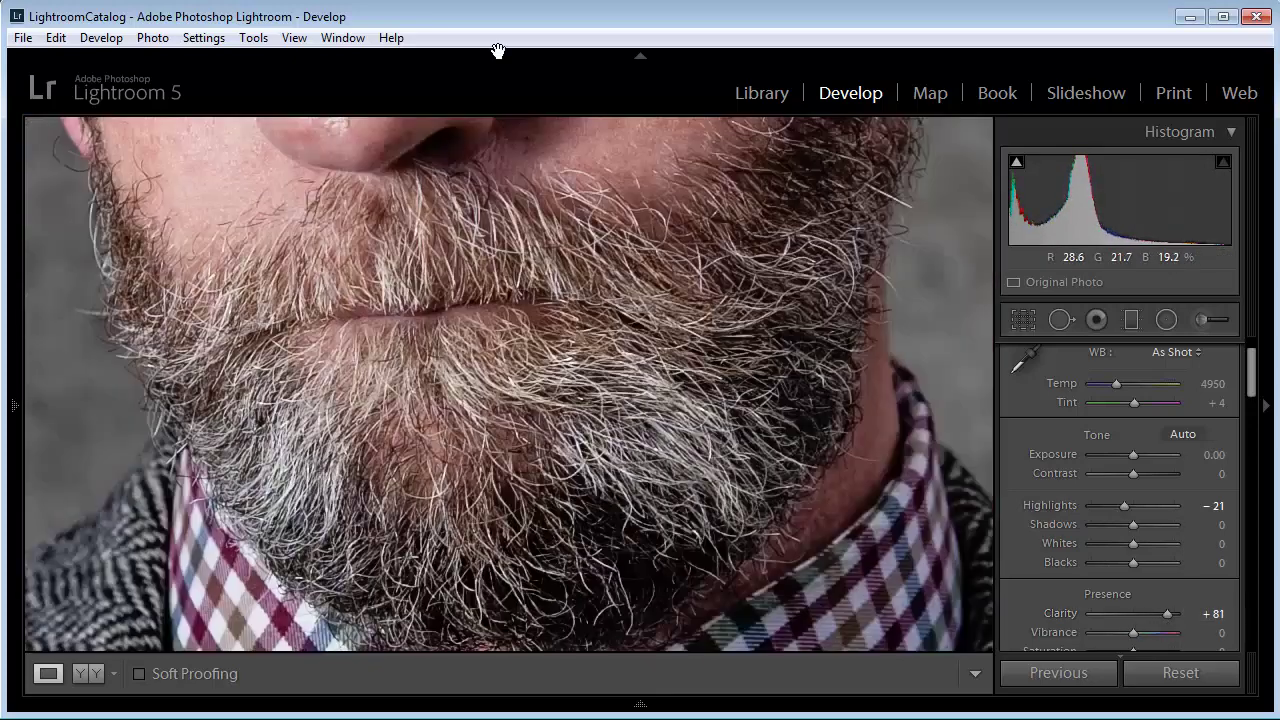
pyautogui.moveTo(486, 265); pyautogui.dragTo(885, 661)
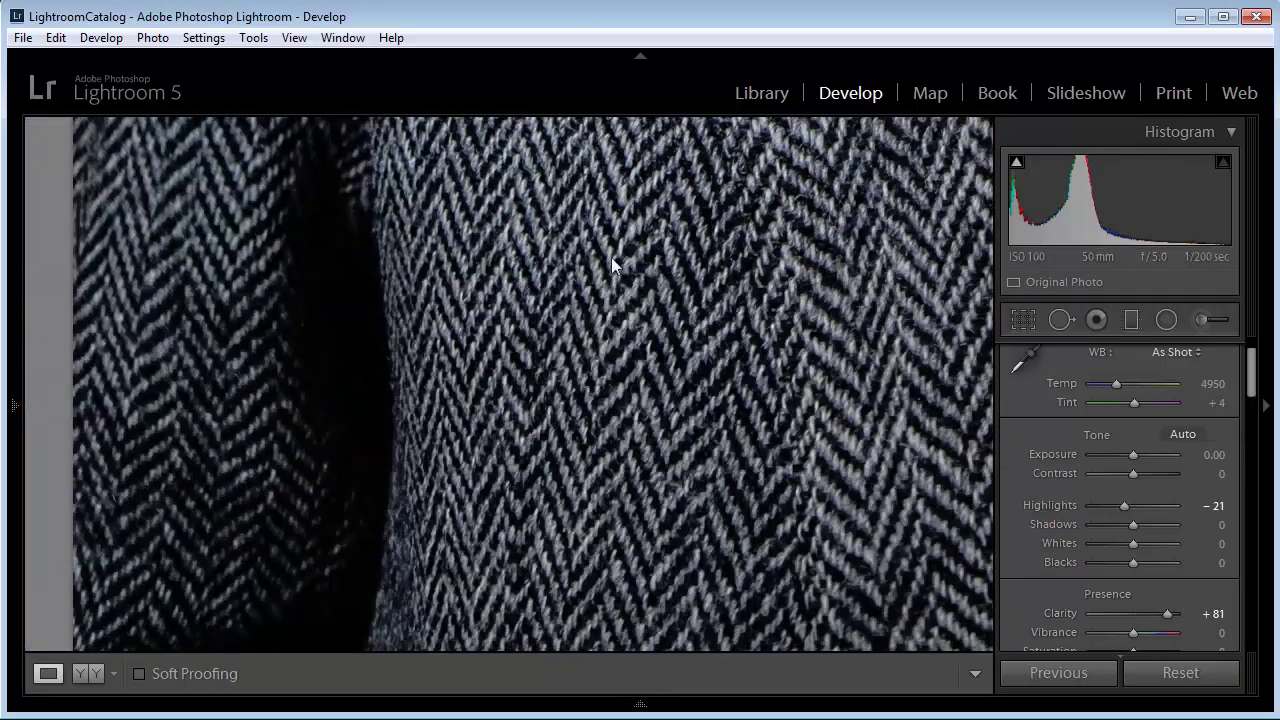
pyautogui.moveTo(617, 265); pyautogui.dragTo(643, 414)
pyautogui.click(643, 414)
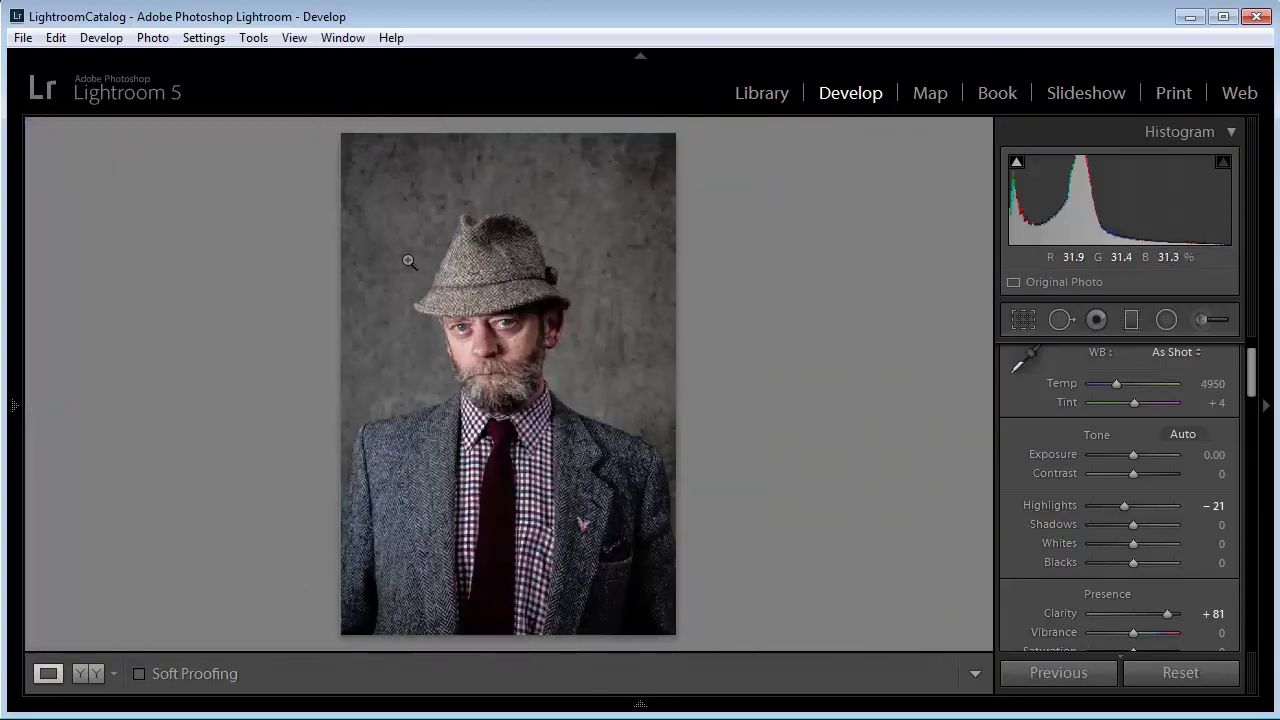
pyautogui.click(391, 588)
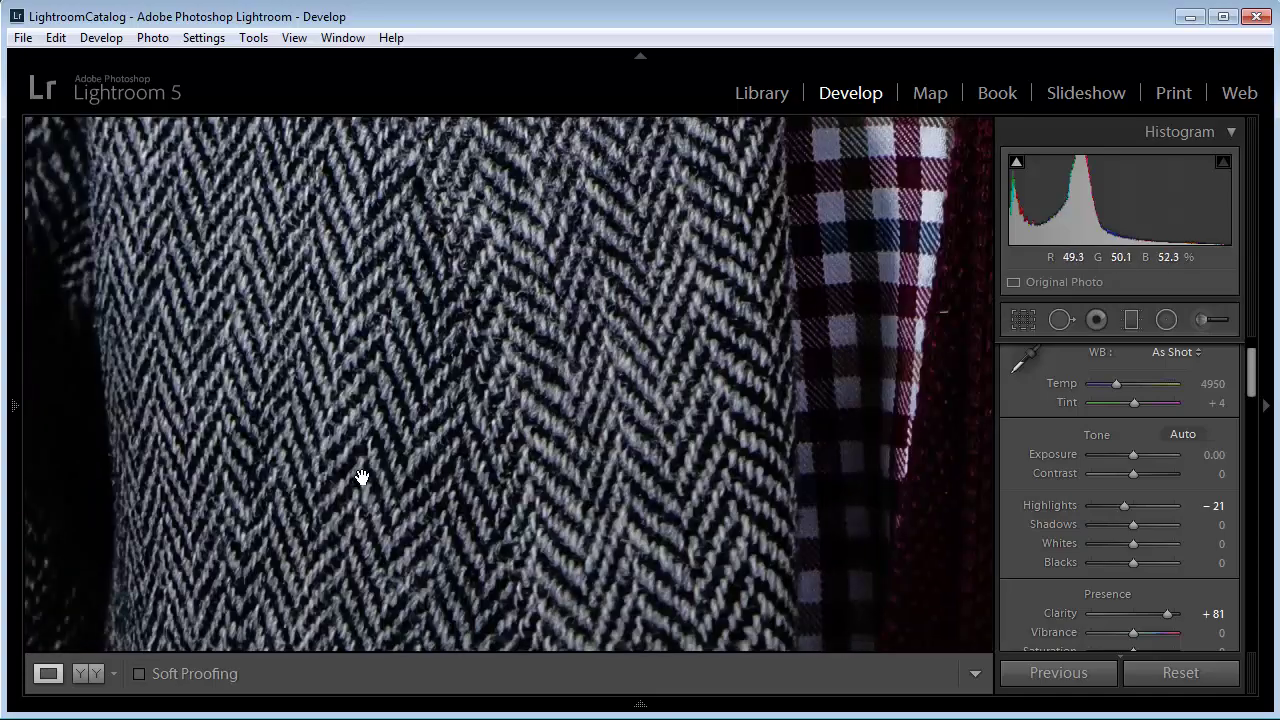
pyautogui.moveTo(363, 480); pyautogui.dragTo(615, 640)
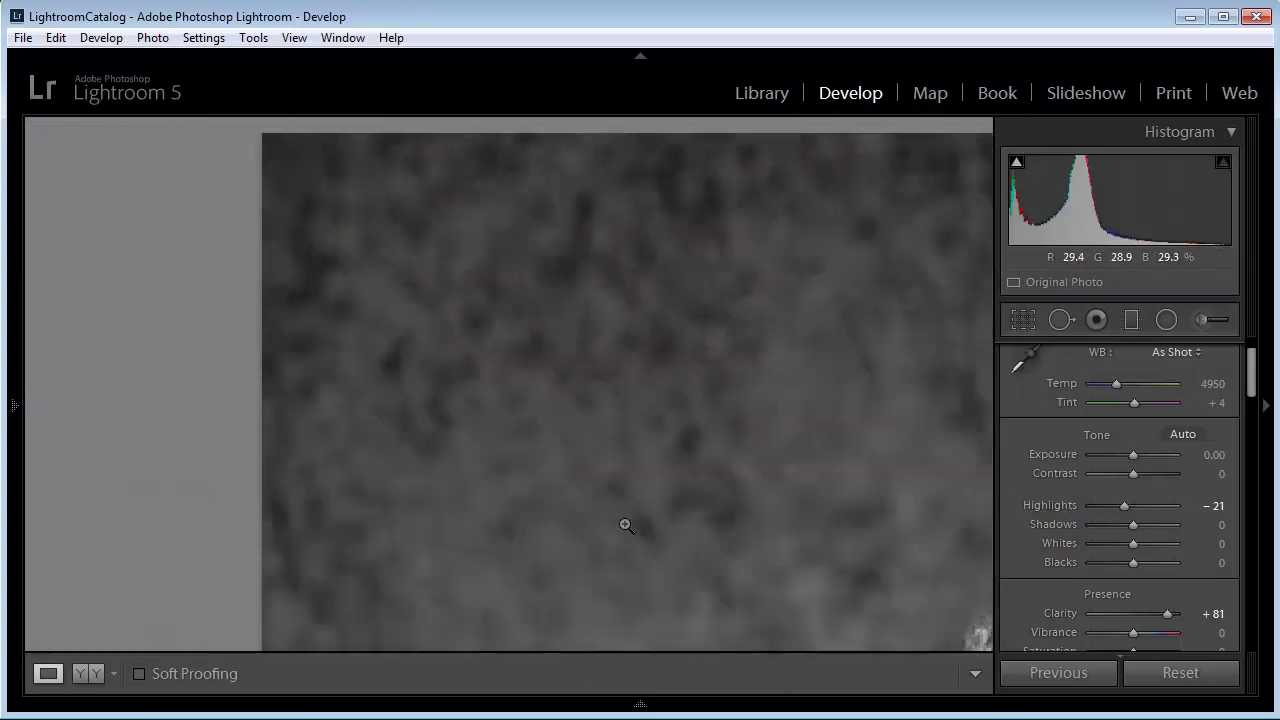
pyautogui.click(626, 524)
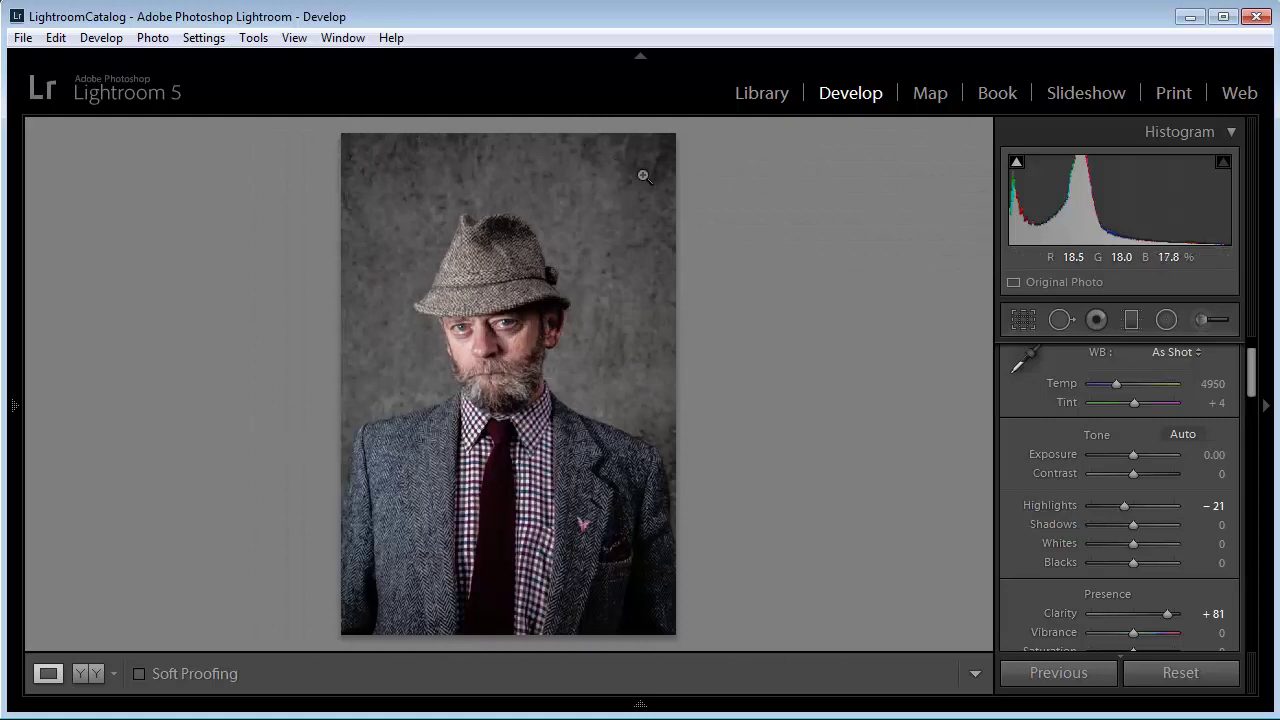
pyautogui.click(1133, 614)
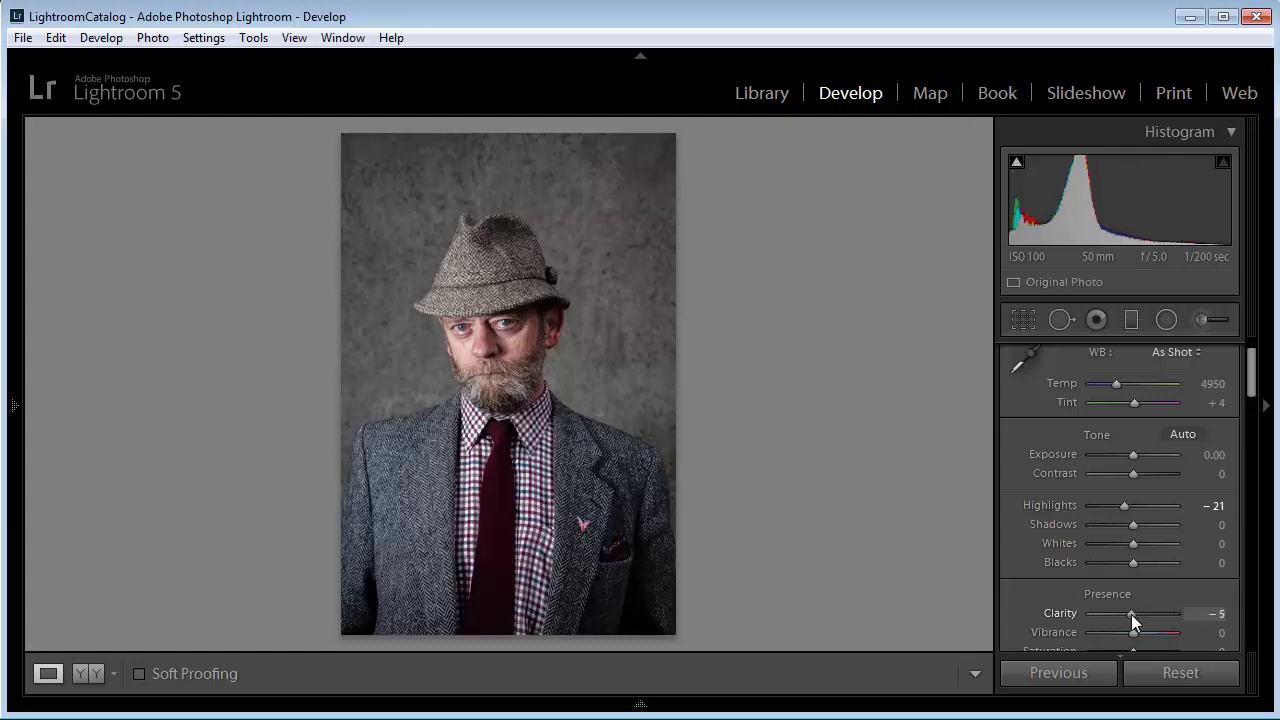
pyautogui.moveTo(1131, 614); pyautogui.dragTo(1133, 614)
# Set up a new Adjustment Brush mask with Clarity 100 and Feather 55
pyautogui.click(1205, 319)
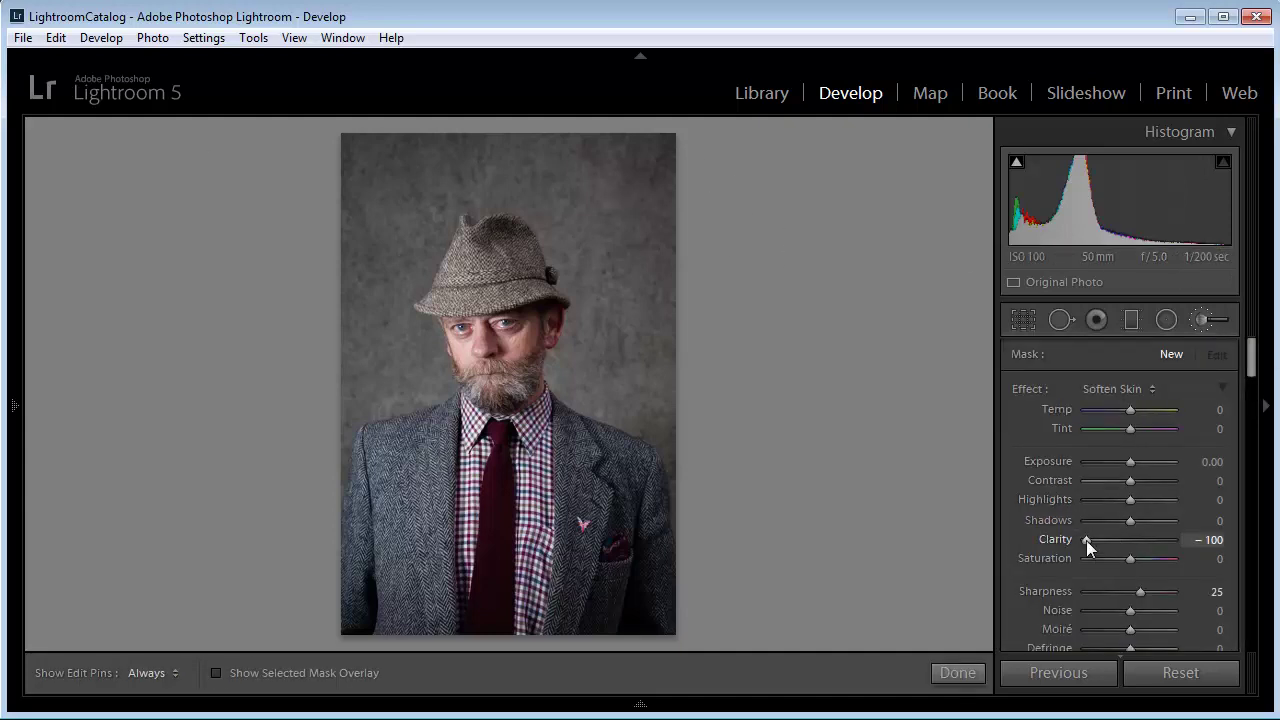
pyautogui.moveTo(1086, 540); pyautogui.dragTo(1174, 542)
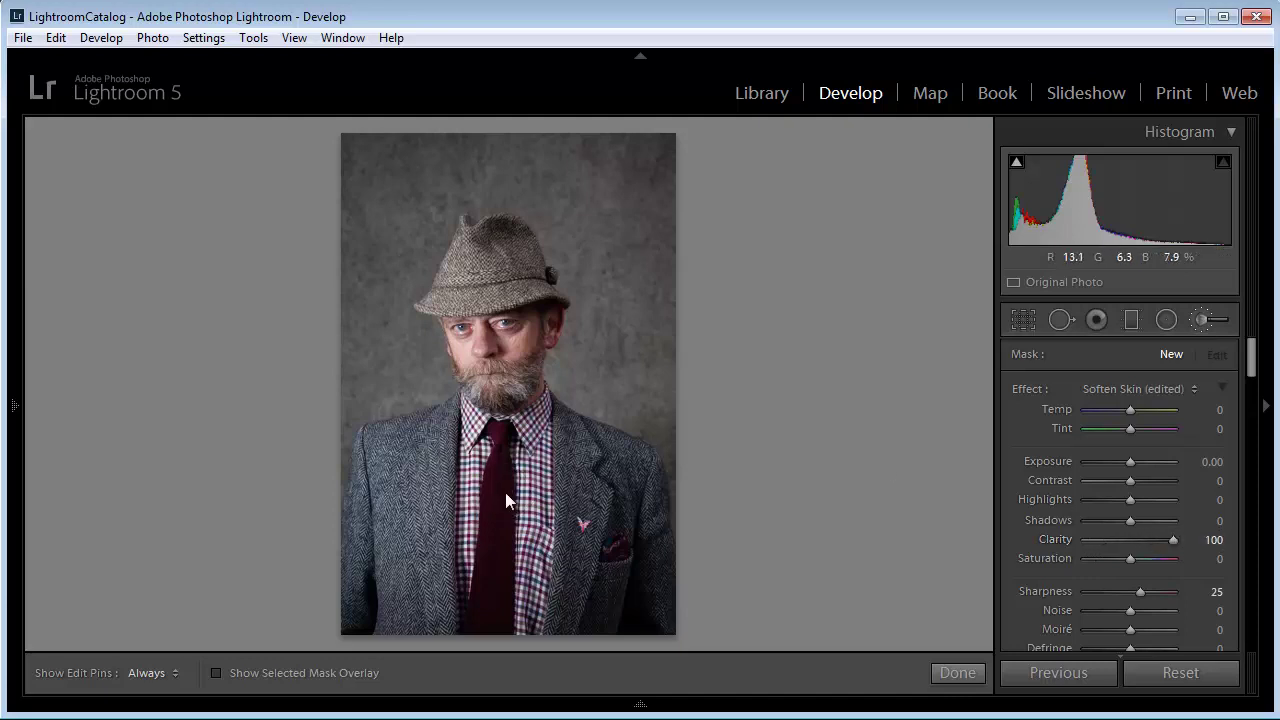
pyautogui.scroll(5, 506, 493)
pyautogui.scroll(-6, 1249, 386)
pyautogui.scroll(1, 1166, 409)
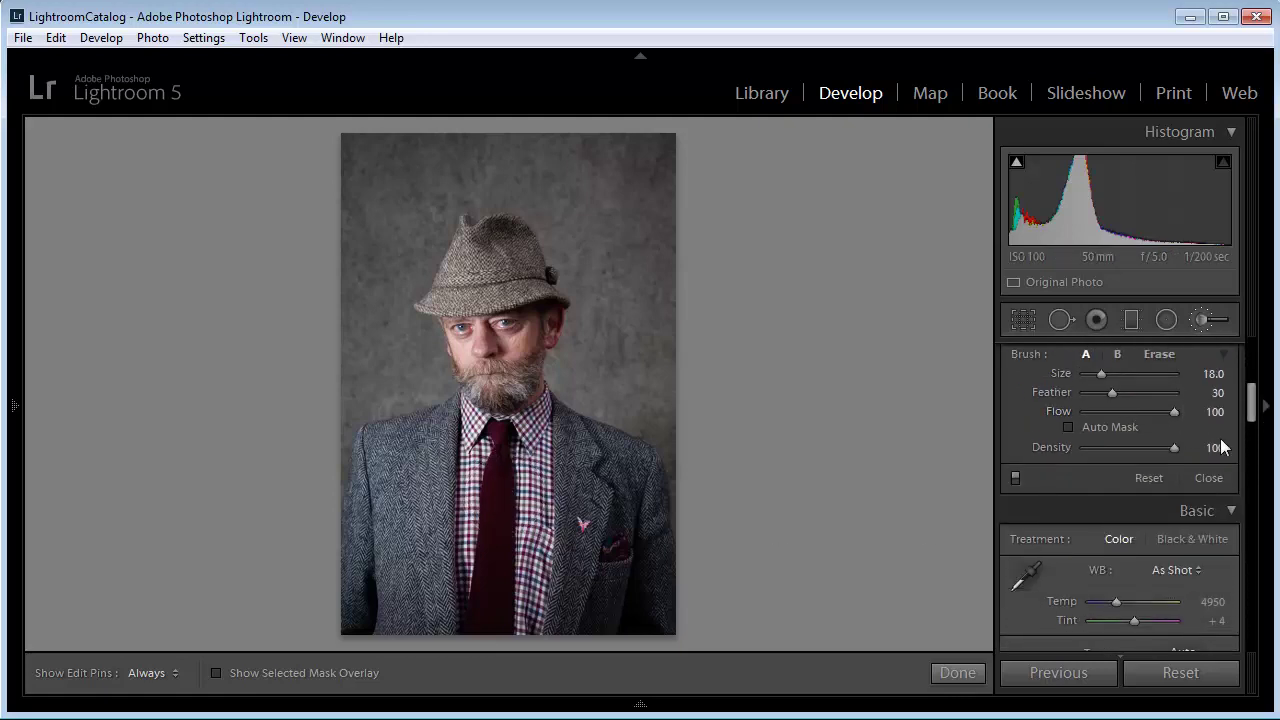
pyautogui.moveTo(1110, 389); pyautogui.dragTo(1133, 395)
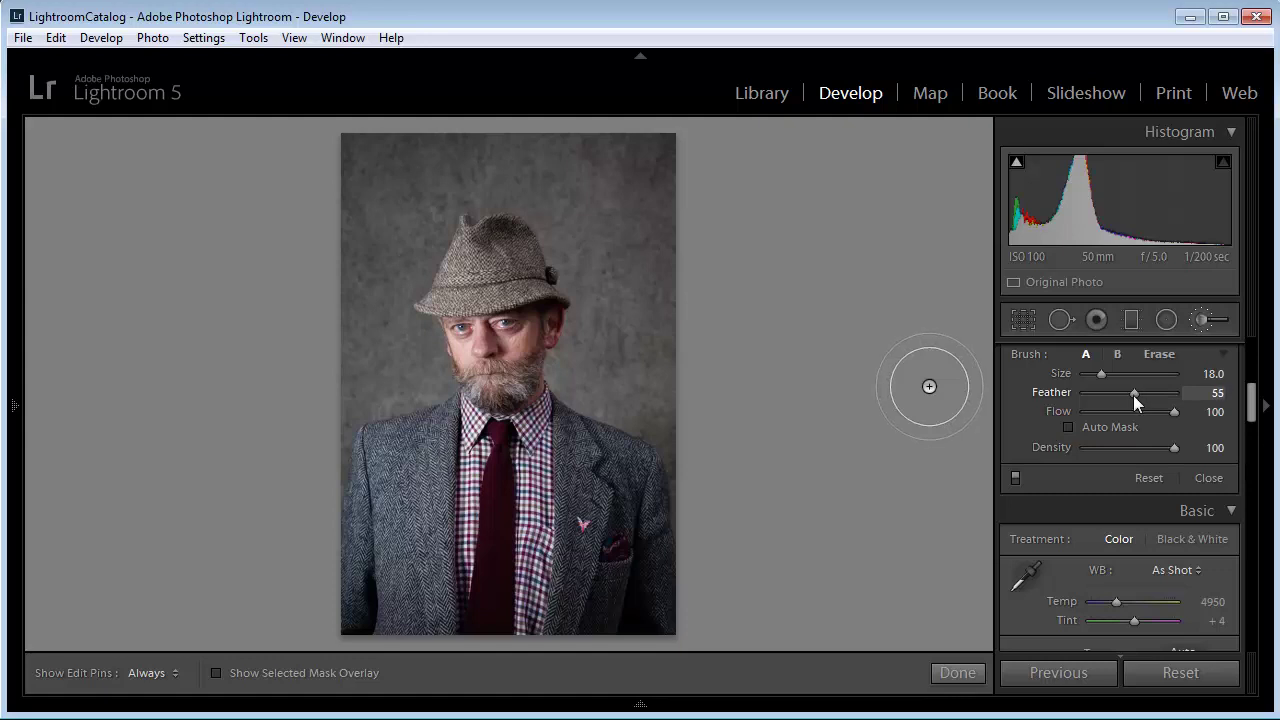
# Hide the edit pins while painting the Clarity adjustment over the man with the brush size reduced to 11, and show the pins again
pyautogui.press('h')
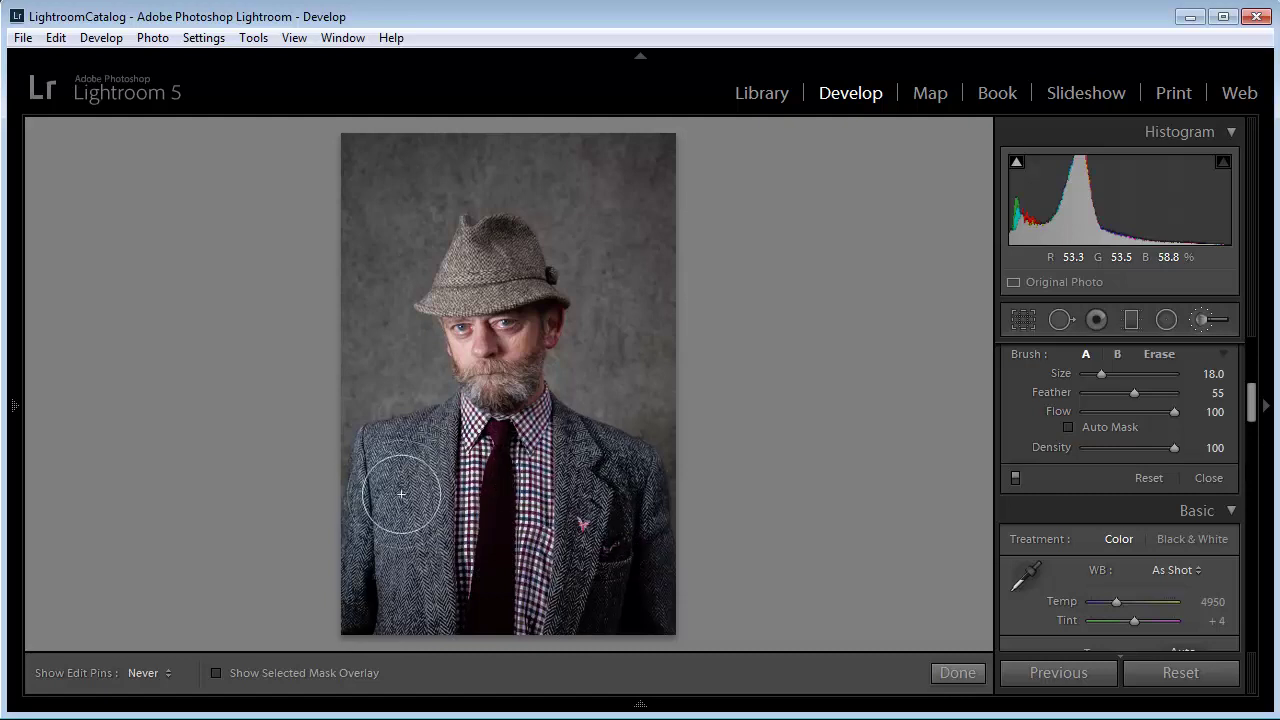
pyautogui.press('[')
pyautogui.press('[')
pyautogui.press('[')
pyautogui.press('[')
pyautogui.press('[')
pyautogui.press('[')
pyautogui.press('[')
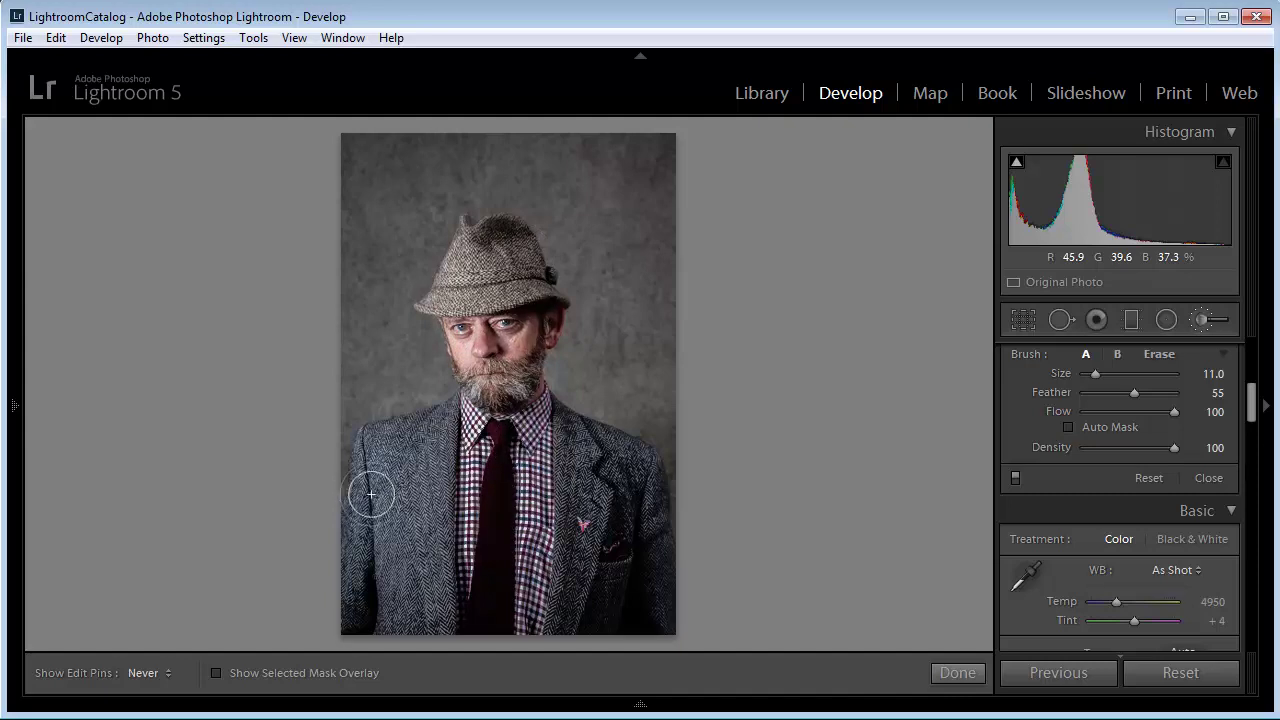
pyautogui.press('h')
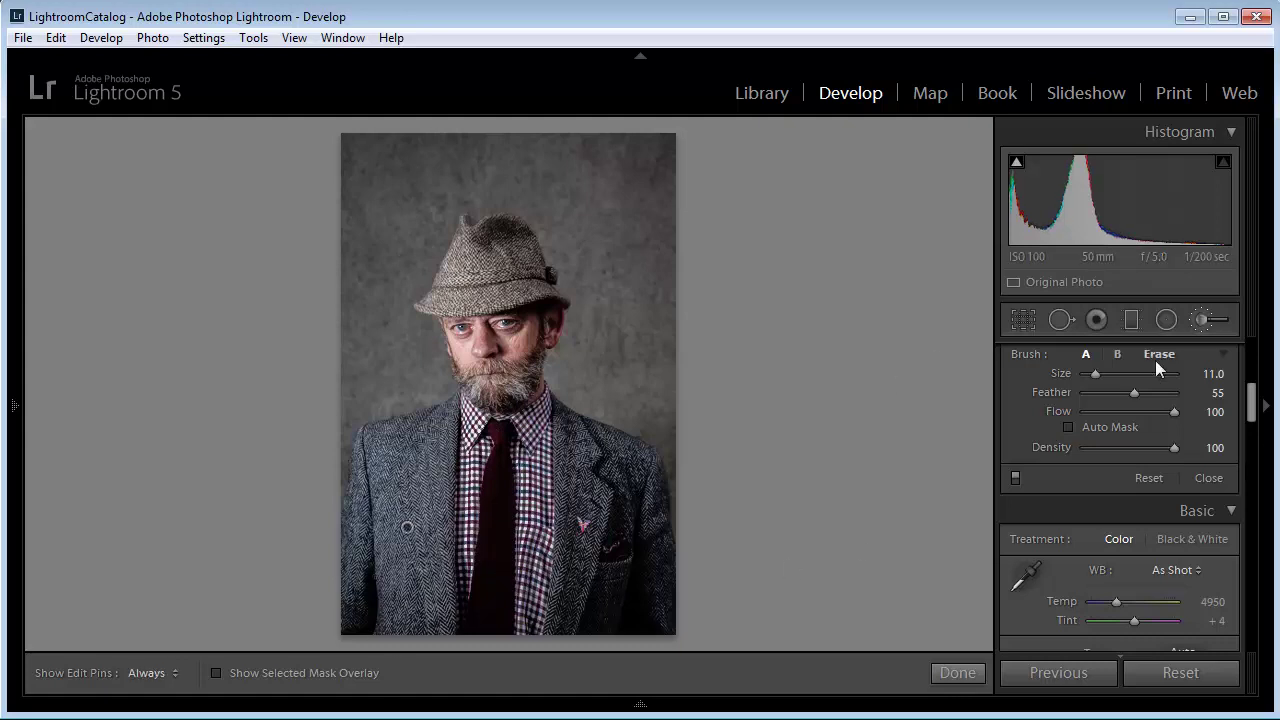
# Switch the brush adjustment off and on to compare the portrait with and without it
pyautogui.scroll(2, 1250, 405)
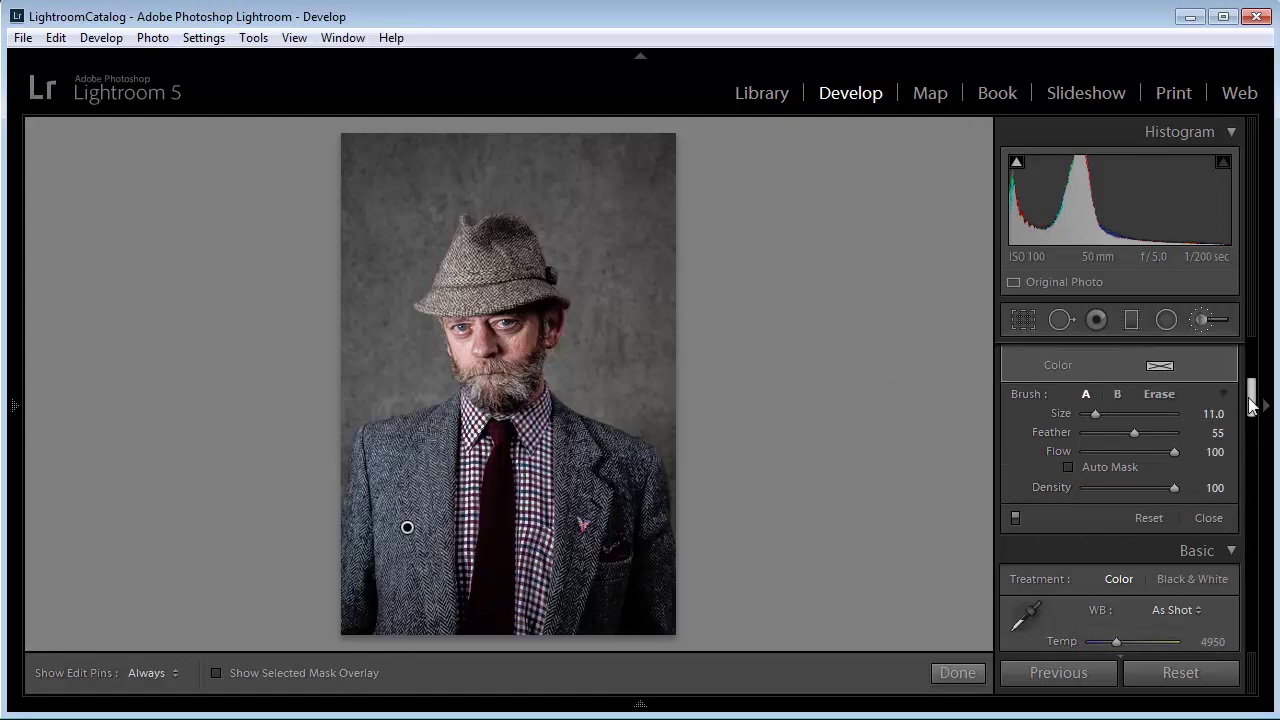
pyautogui.click(1014, 533)
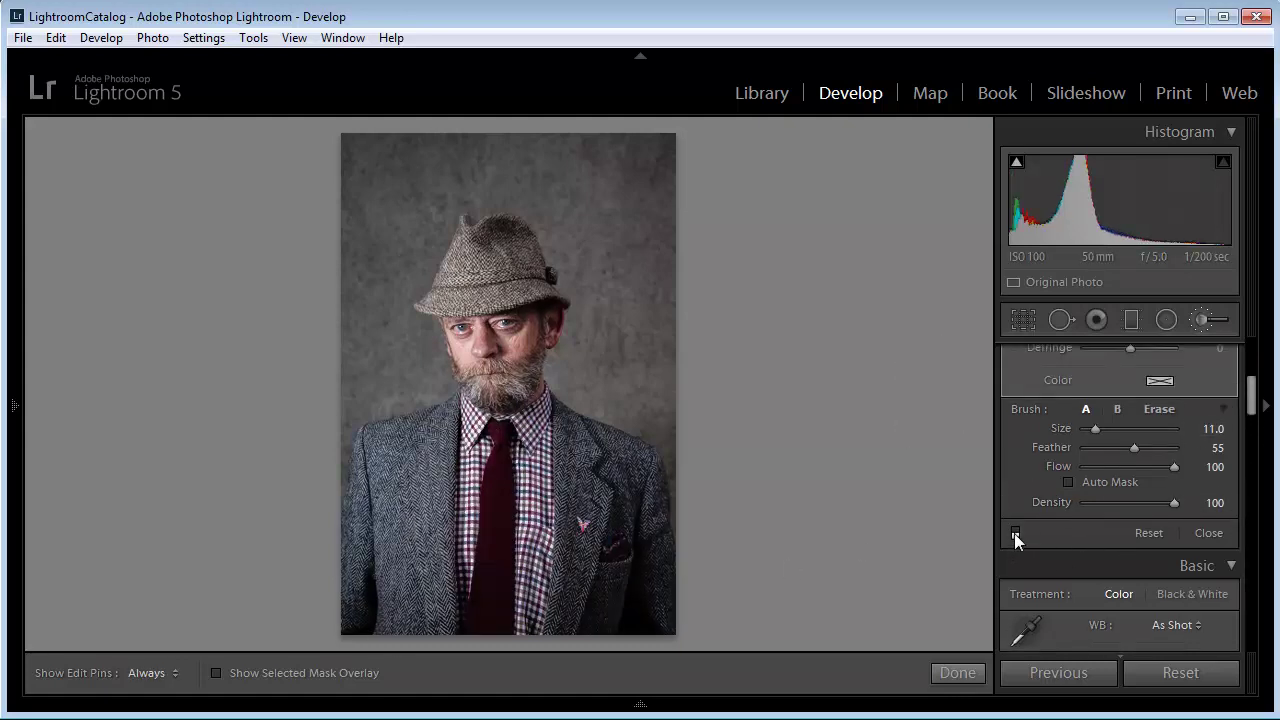
pyautogui.click(1015, 533)
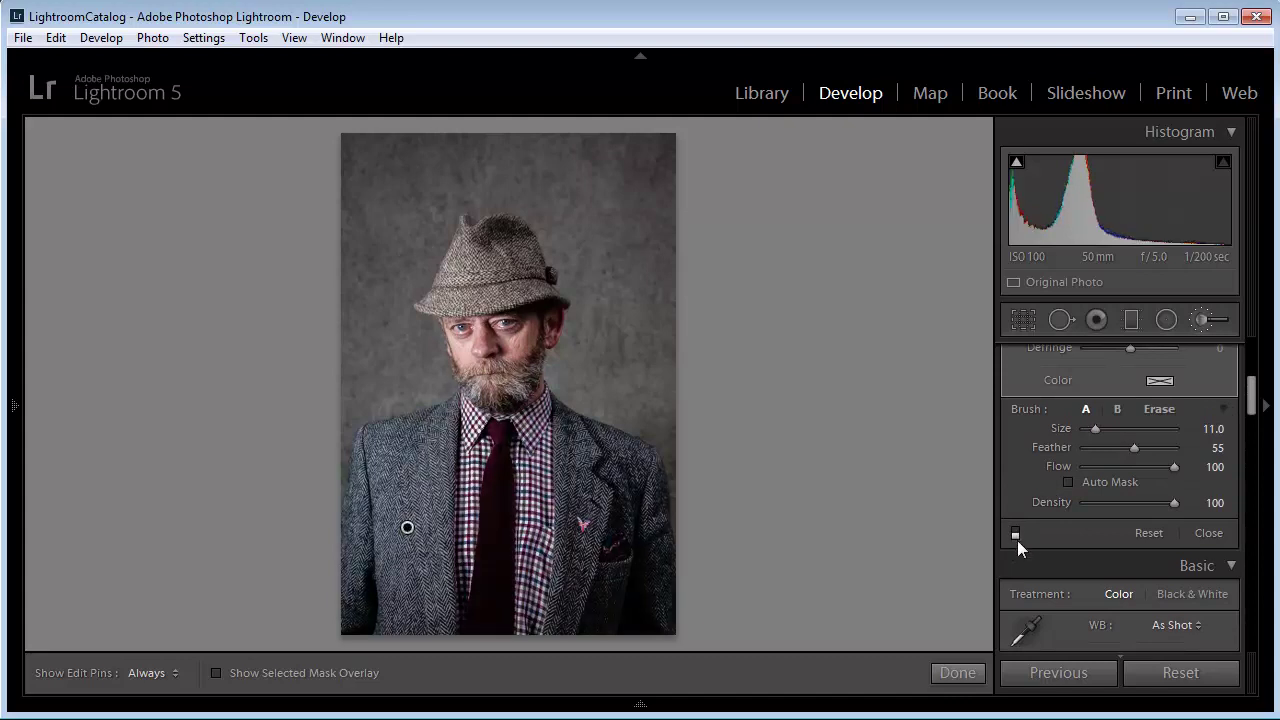
pyautogui.click(1015, 533)
pyautogui.click(1015, 533)
# Reduce the painted mask's Clarity to 66 and close the Adjustment Brush
pyautogui.scroll(1, 1250, 405)
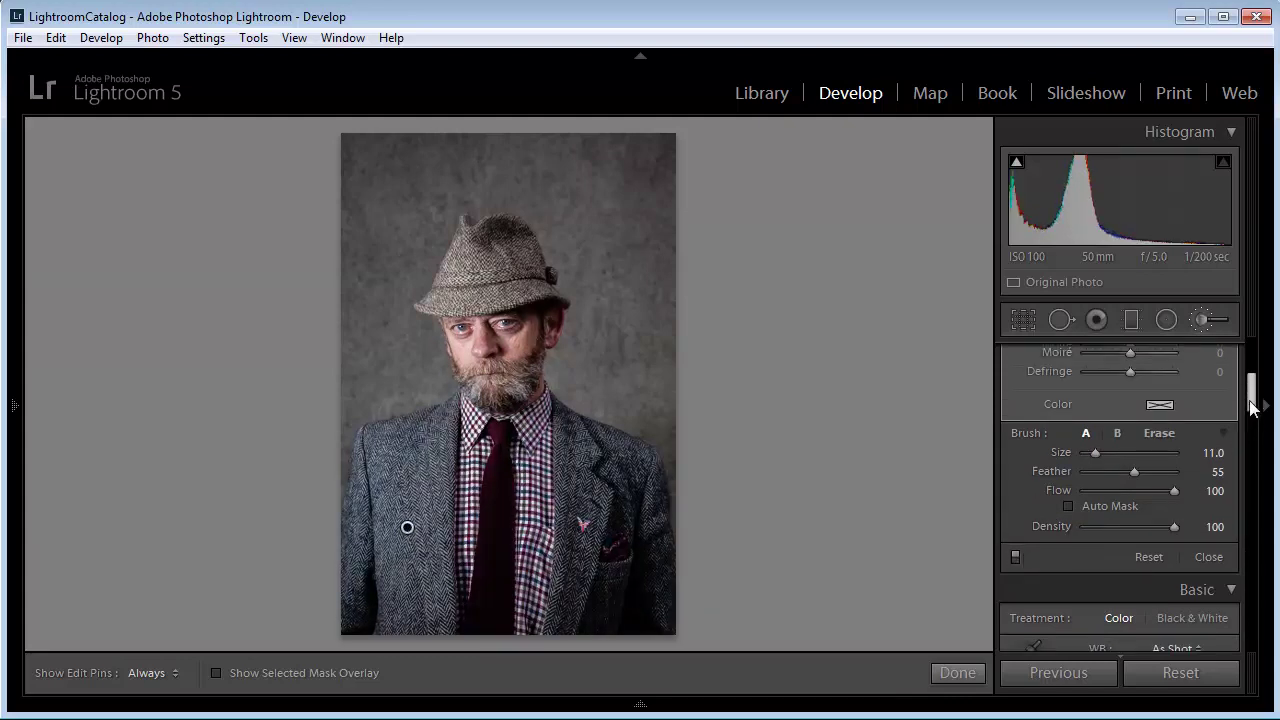
pyautogui.scroll(5, 1250, 405)
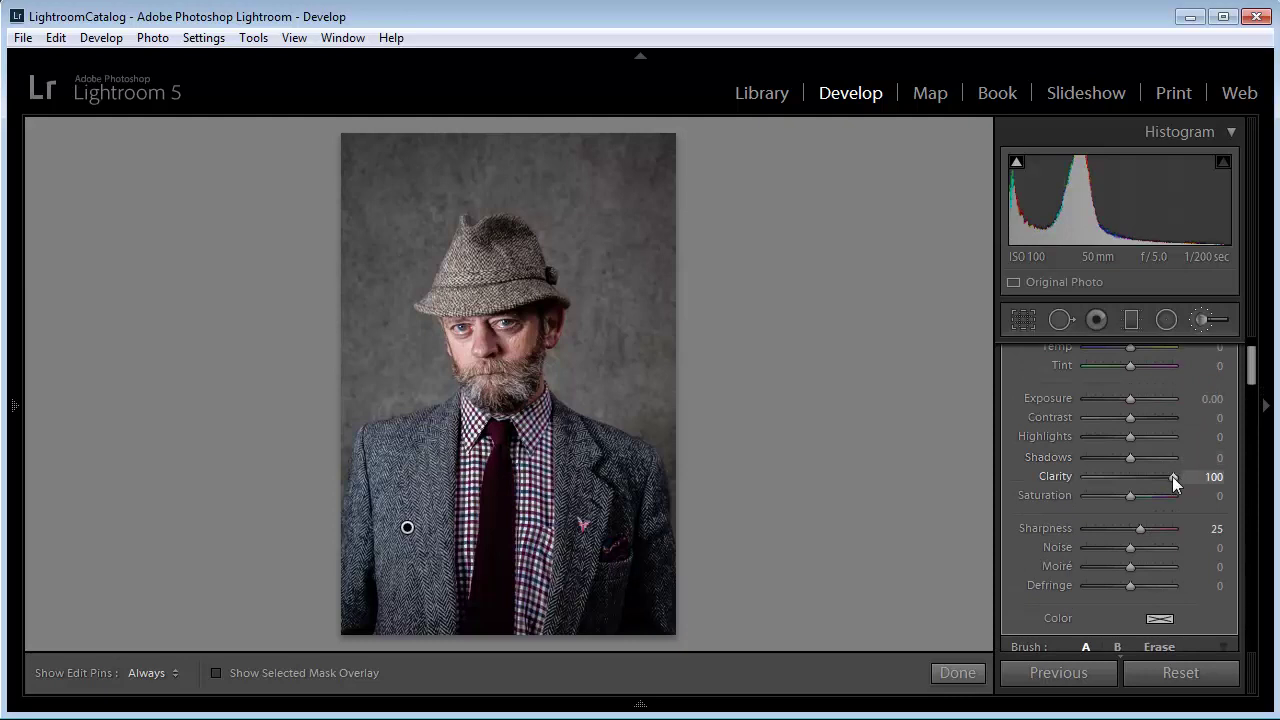
pyautogui.moveTo(1172, 476); pyautogui.dragTo(1155, 478)
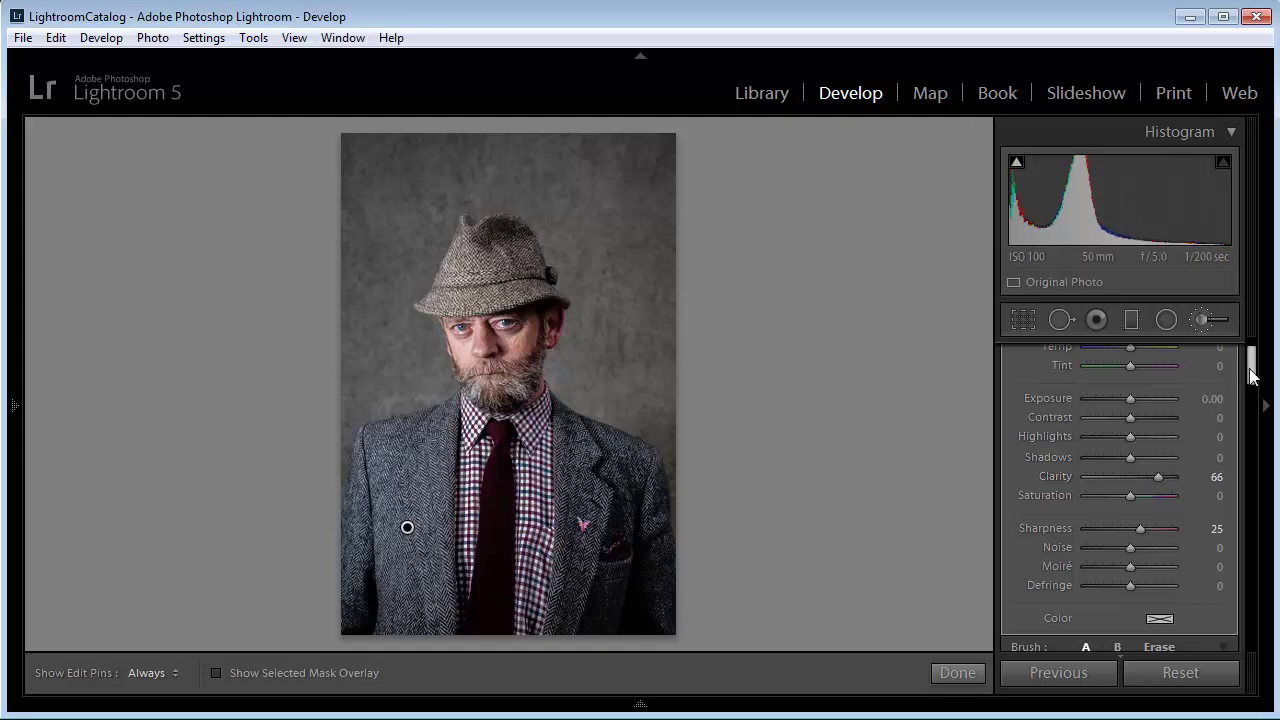
pyautogui.click(1202, 319)
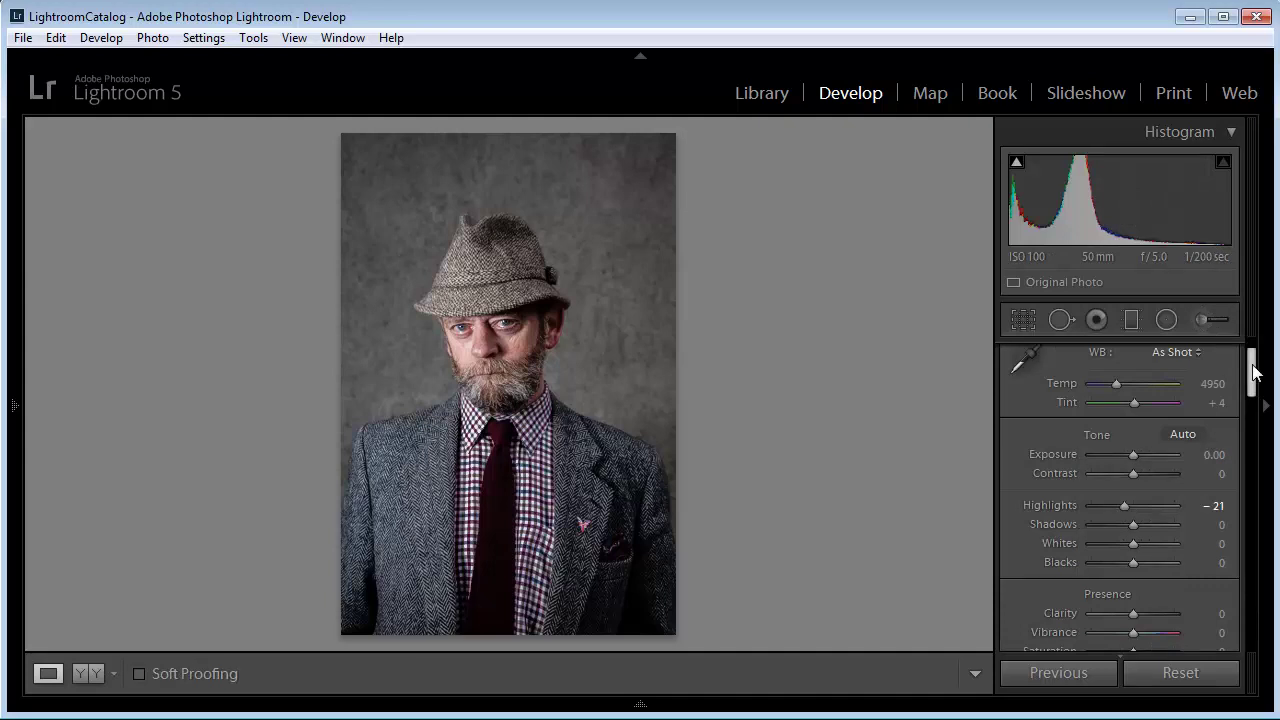
# Lower the photo's overall Saturation to -12
pyautogui.moveTo(1255, 372); pyautogui.dragTo(1252, 406)
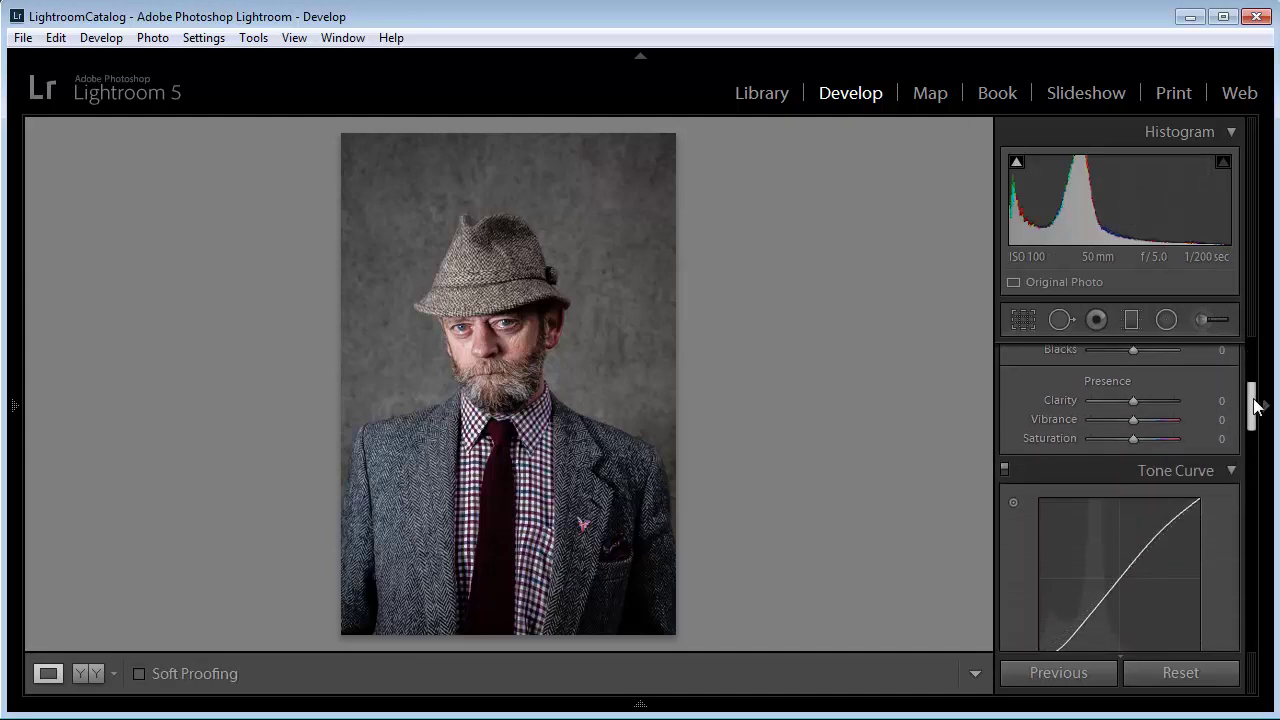
pyautogui.moveTo(1133, 440); pyautogui.dragTo(1128, 437)
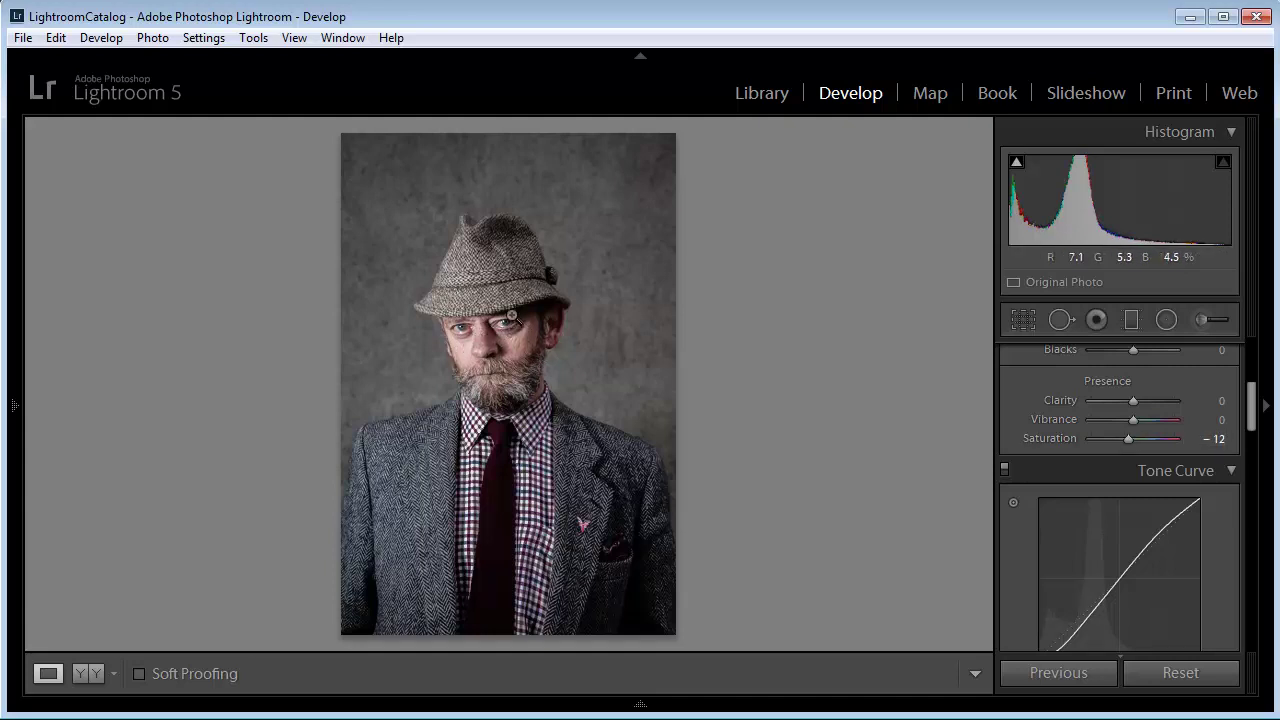
# Set the Sharpening Amount to 45, checking the eyes, skin and beard up close
pyautogui.moveTo(1254, 405); pyautogui.dragTo(1256, 514)
pyautogui.click(503, 337)
pyautogui.moveTo(503, 337); pyautogui.dragTo(670, 315)
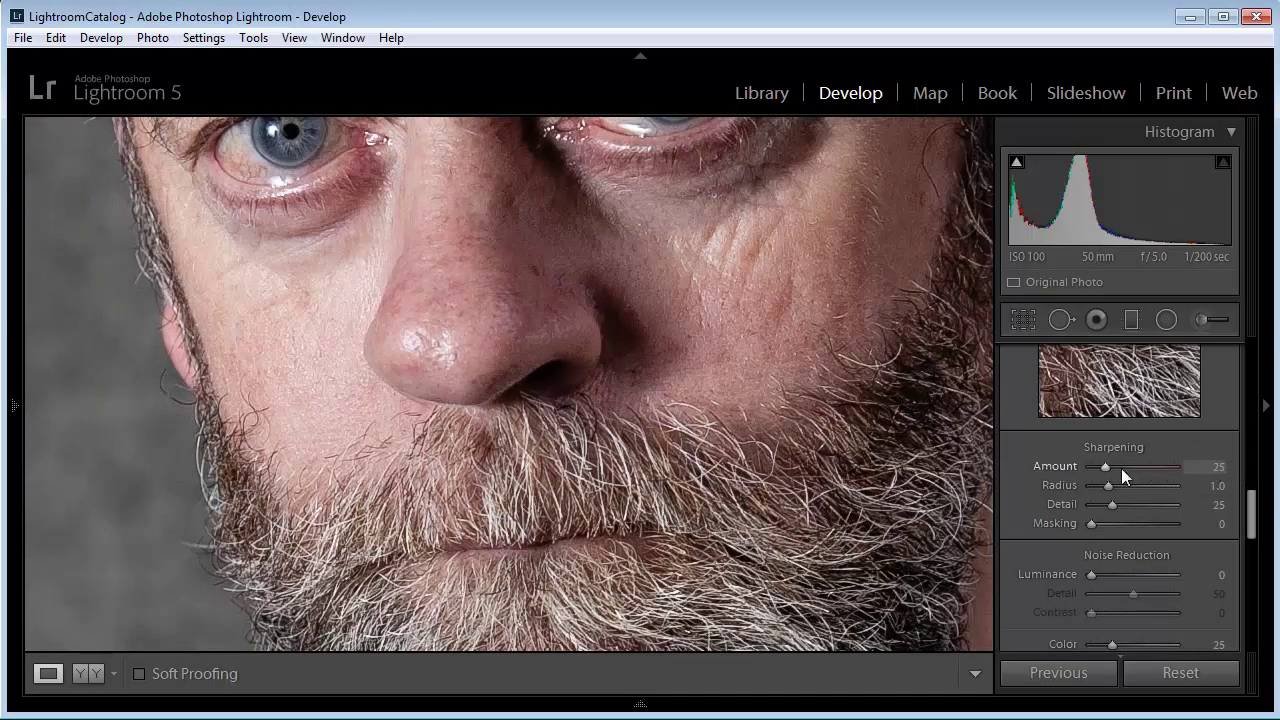
pyautogui.moveTo(1106, 466); pyautogui.dragTo(1117, 467)
pyautogui.moveTo(804, 365); pyautogui.dragTo(749, 380)
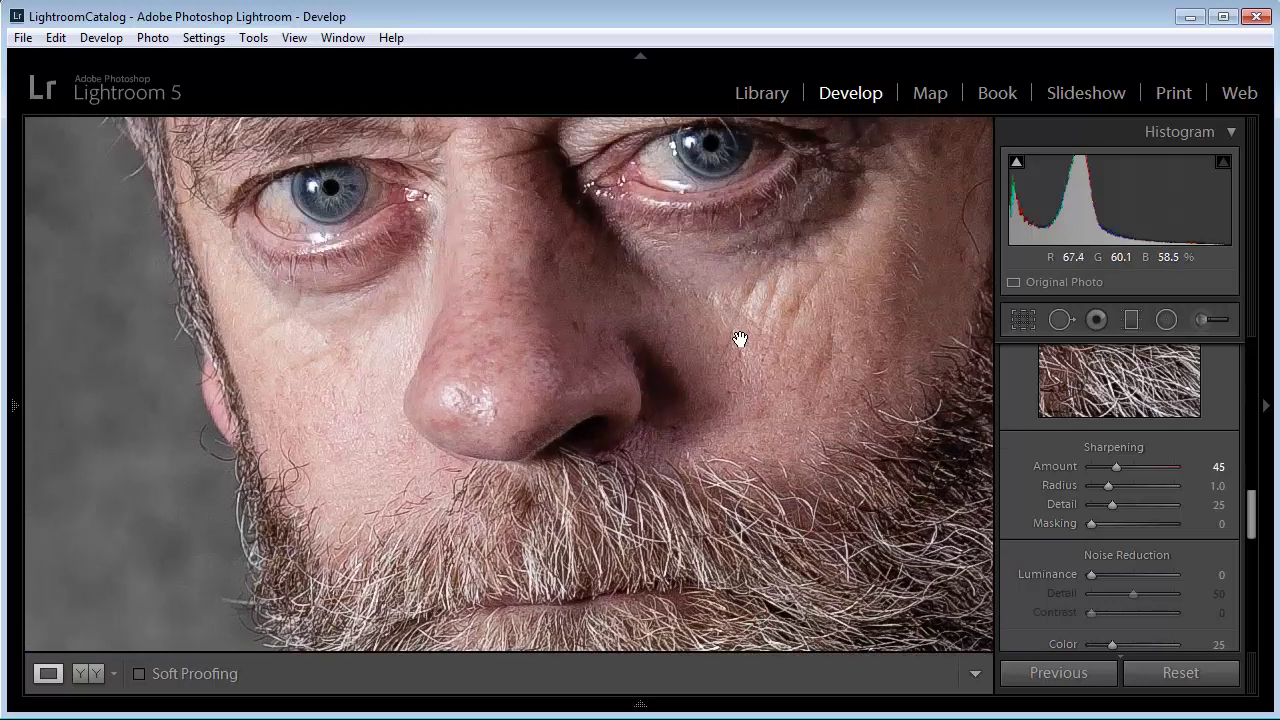
pyautogui.click(787, 319)
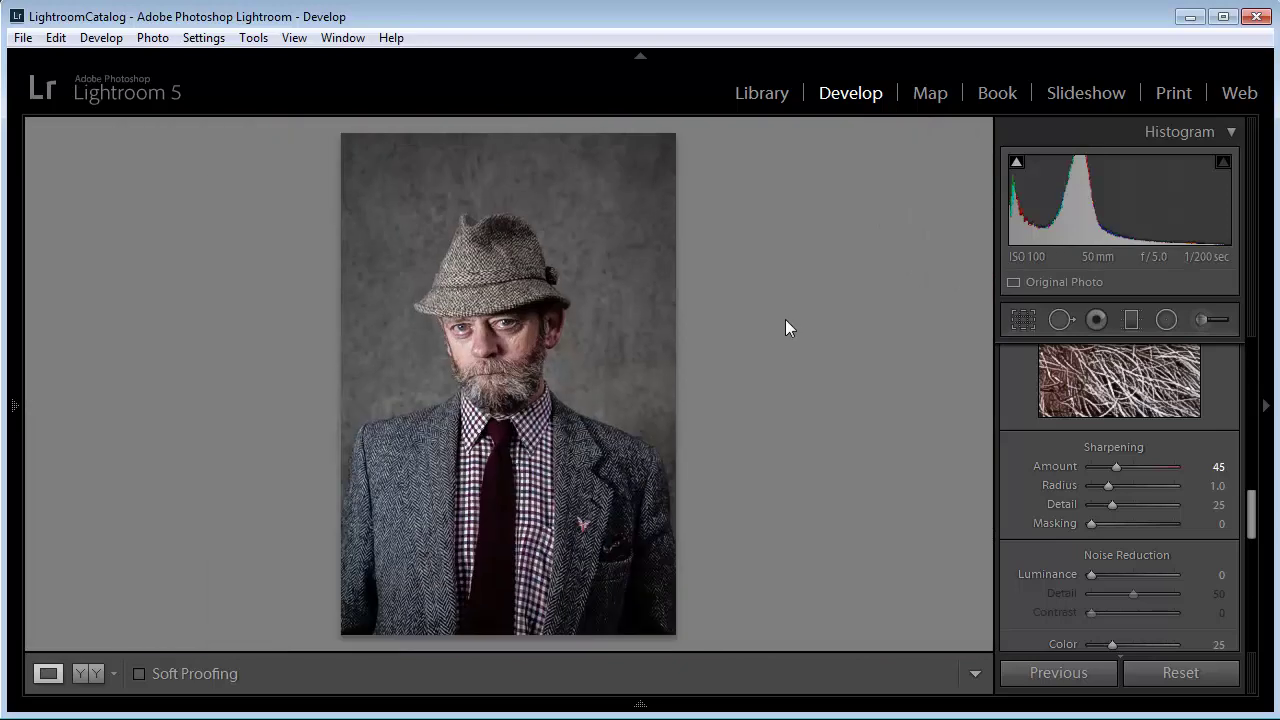
# Add a Color Priority post-crop vignette with Amount -31 and Midpoint 17
pyautogui.moveTo(1250, 510); pyautogui.dragTo(1256, 578)
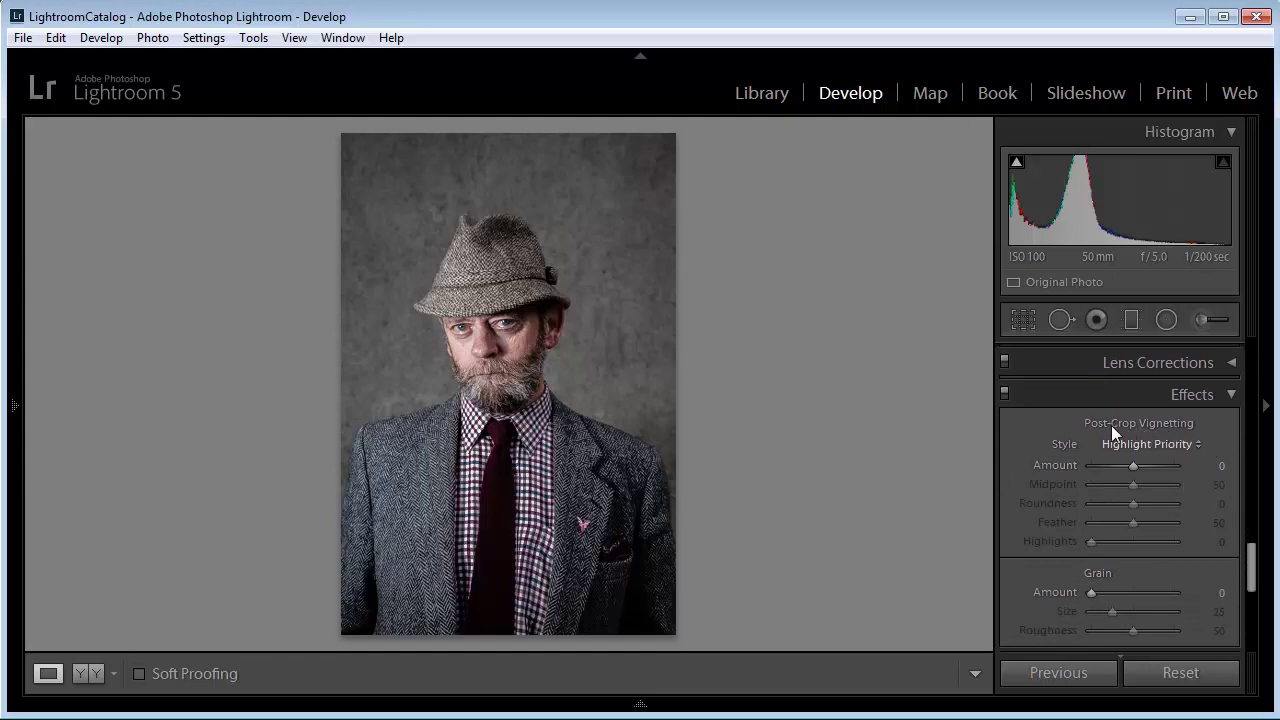
pyautogui.click(1199, 444)
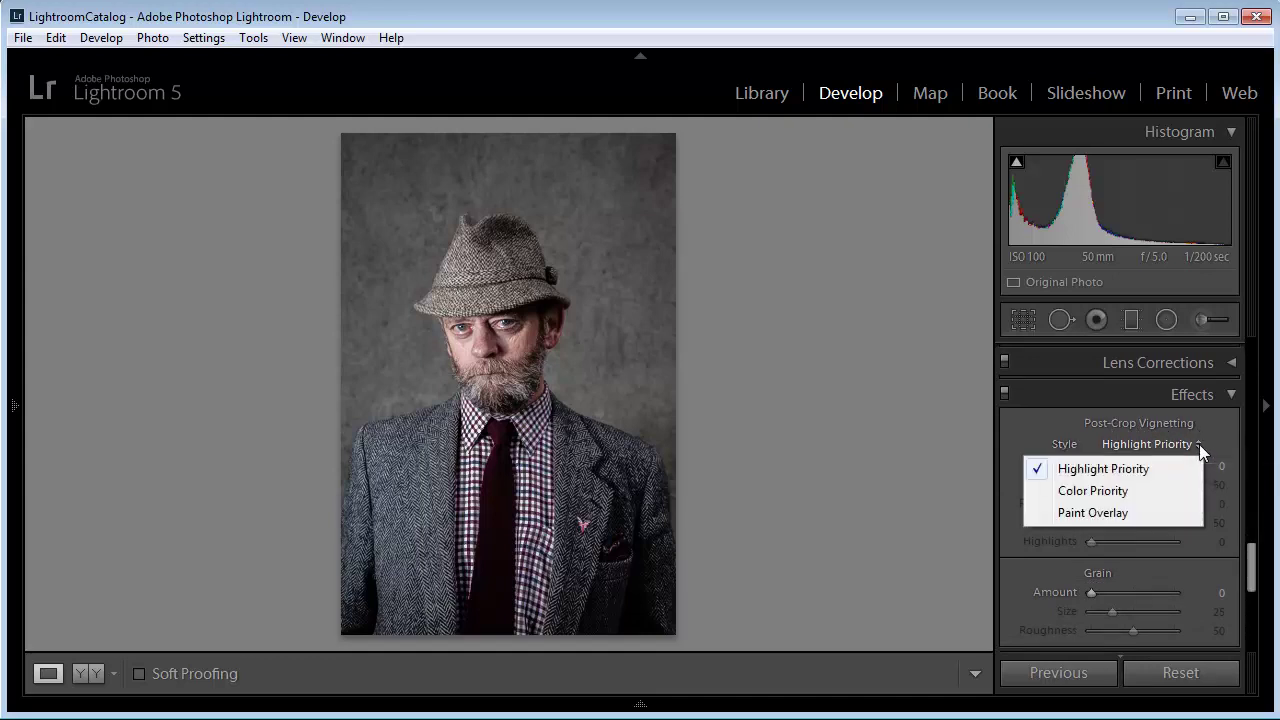
pyautogui.click(1157, 491)
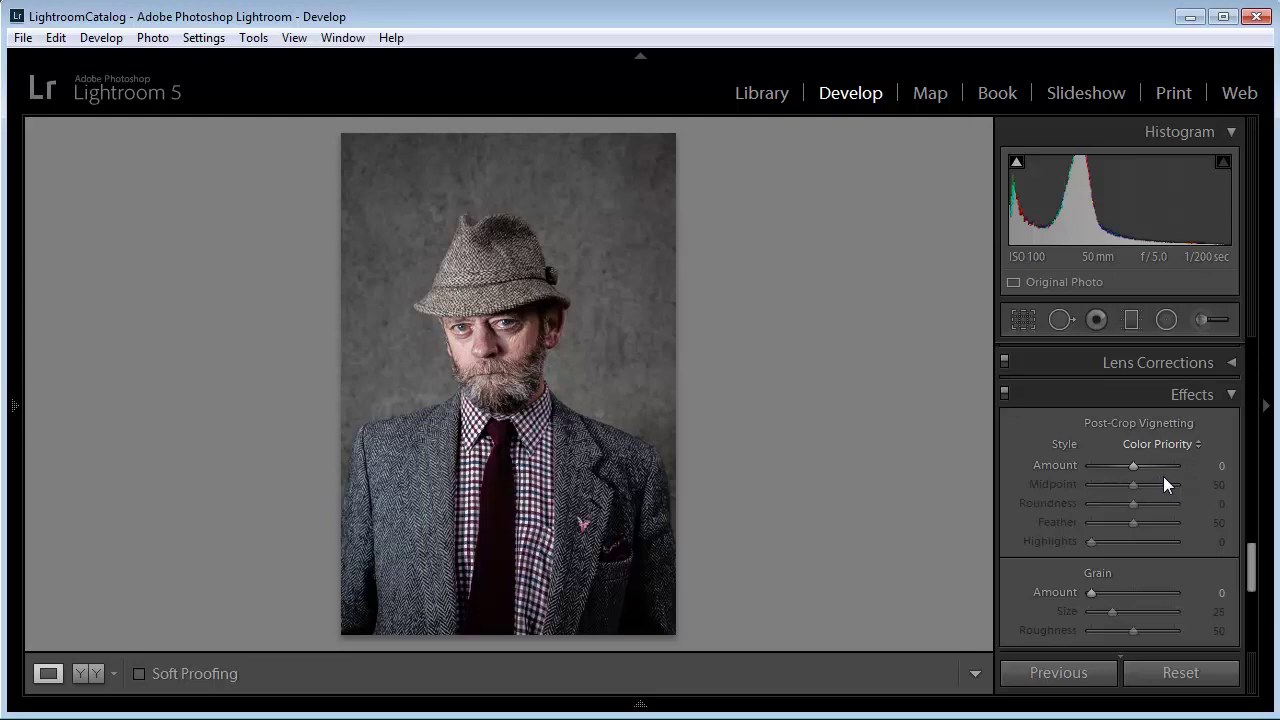
pyautogui.moveTo(1134, 466); pyautogui.dragTo(1119, 466)
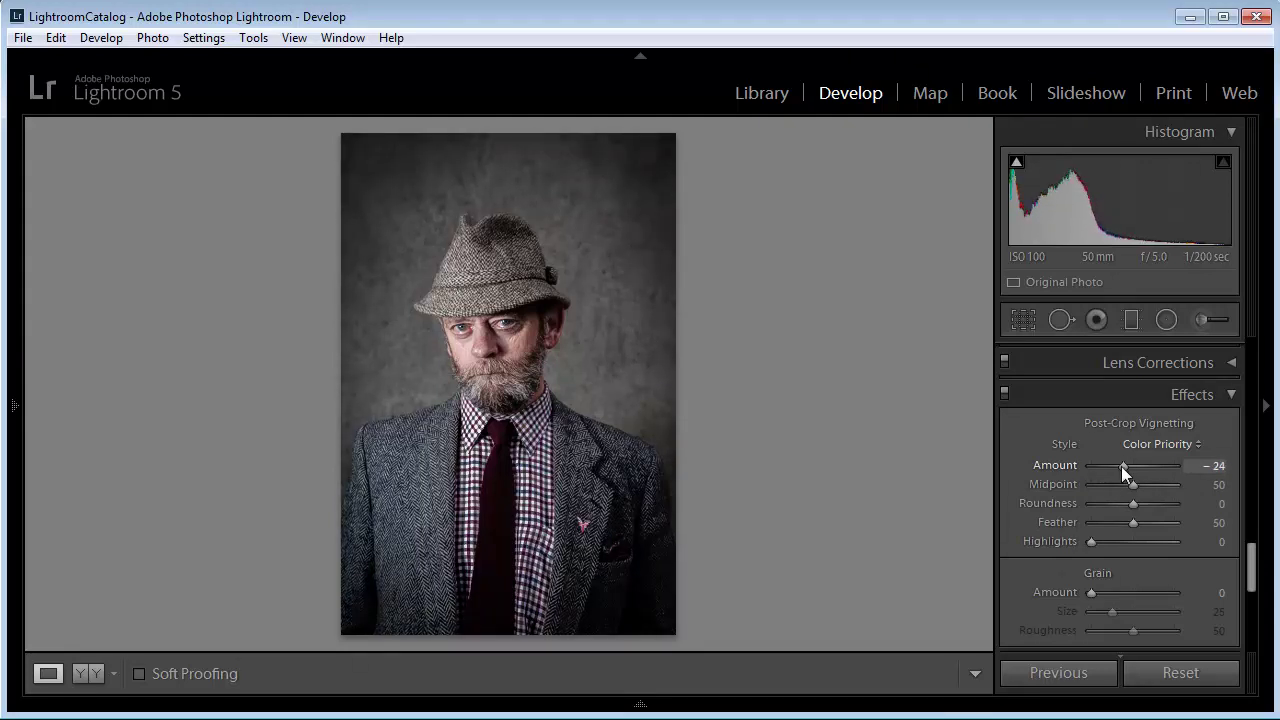
pyautogui.moveTo(1121, 466); pyautogui.dragTo(1104, 486)
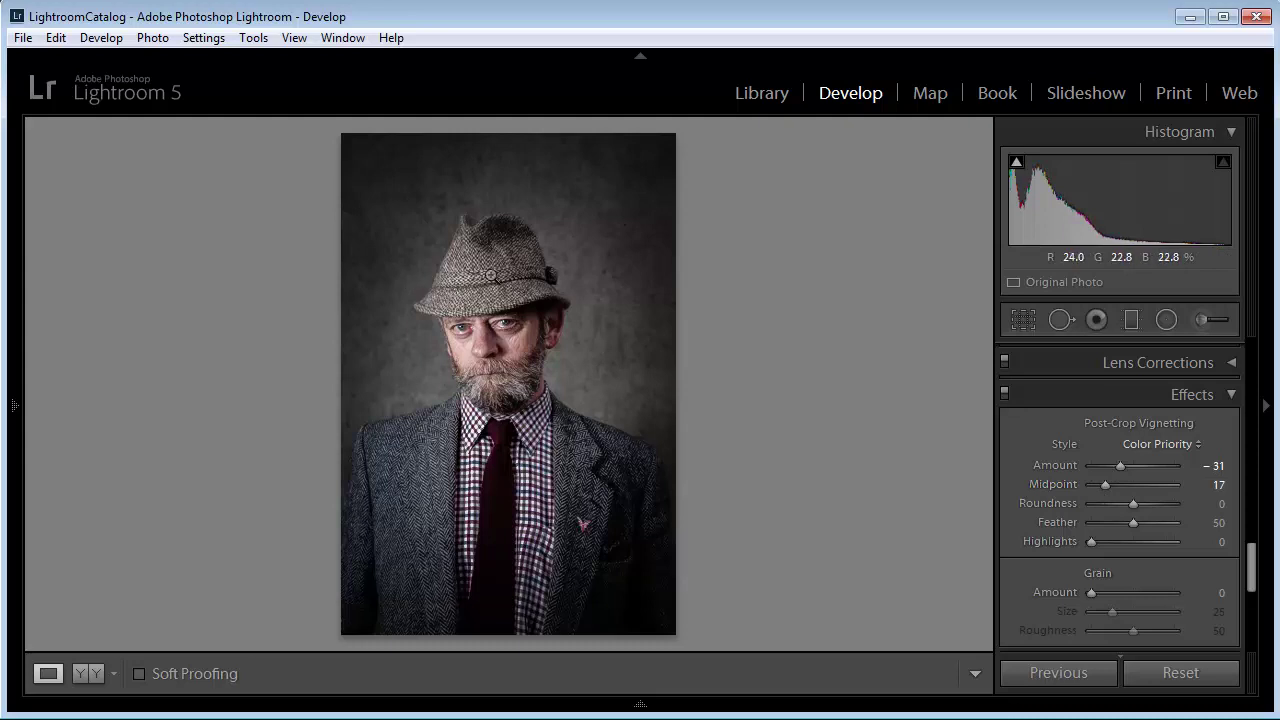
# Raise the photo's overall Exposure to +0.20
pyautogui.moveTo(1252, 589); pyautogui.dragTo(1242, 374)
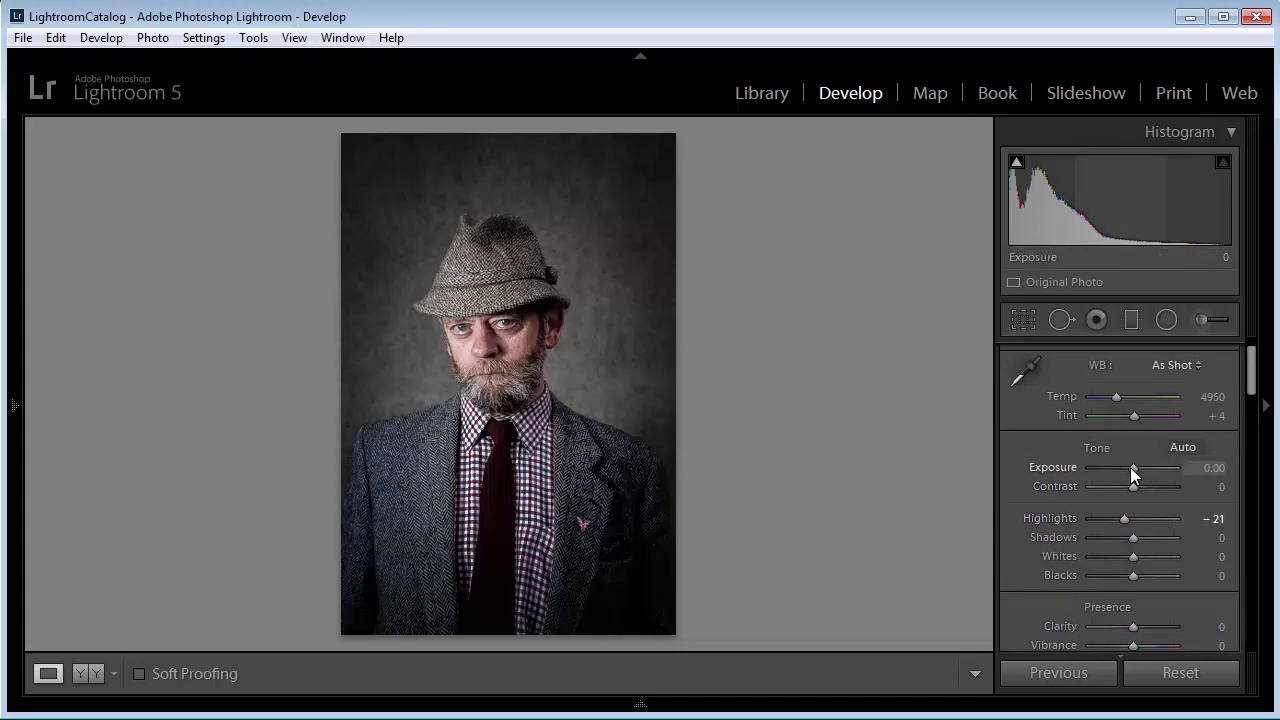
pyautogui.moveTo(1130, 467); pyautogui.dragTo(1131, 467)
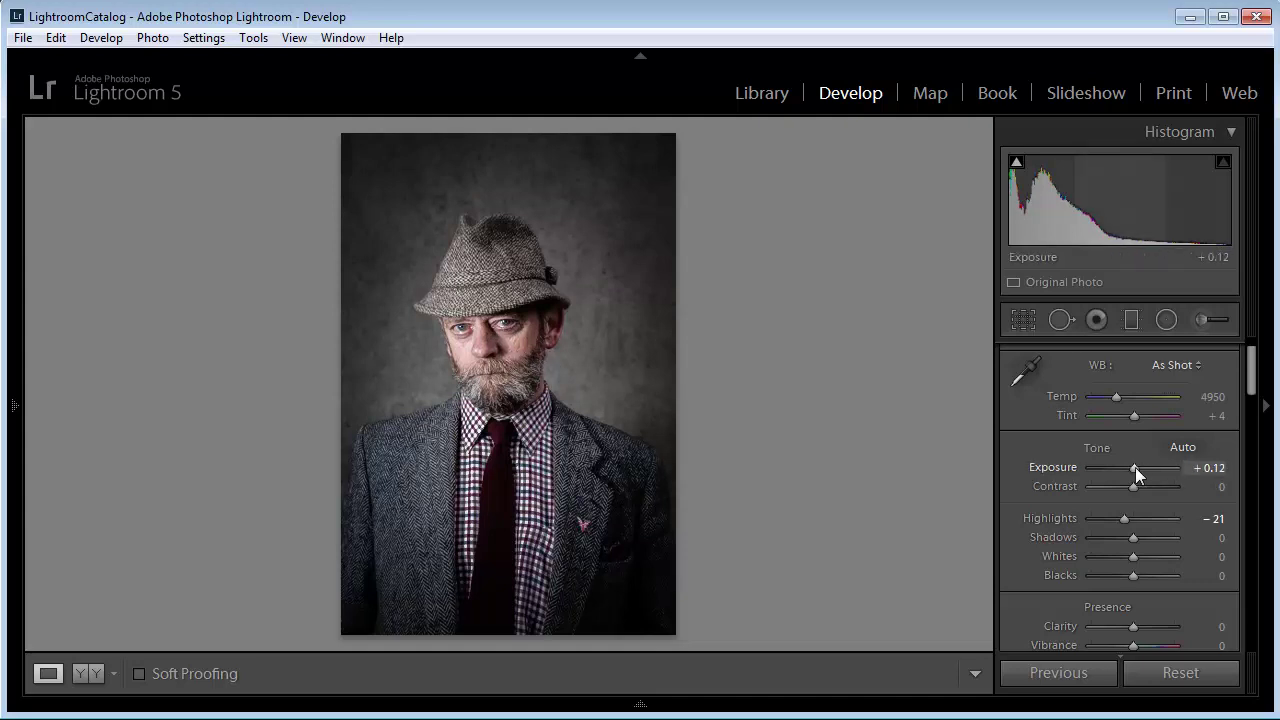
pyautogui.moveTo(1135, 467); pyautogui.dragTo(1136, 467)
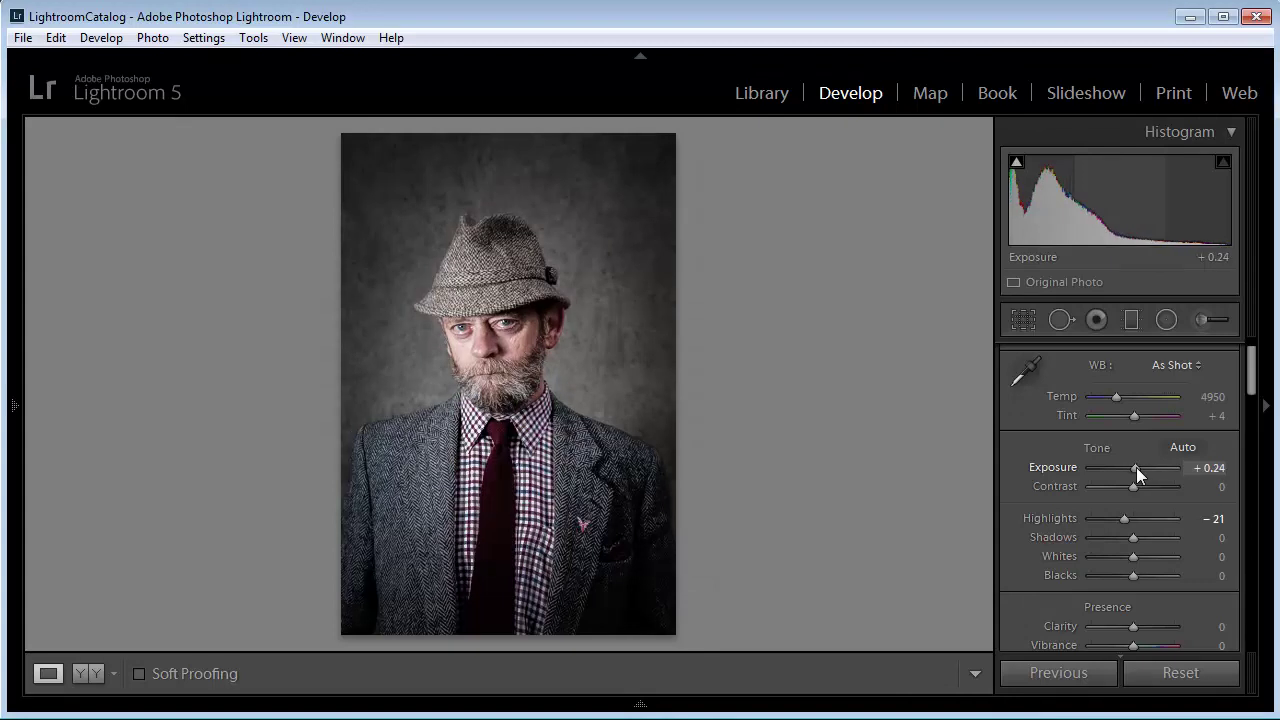
pyautogui.click(1210, 467)
pyautogui.write('0.2')
pyautogui.press('Return')
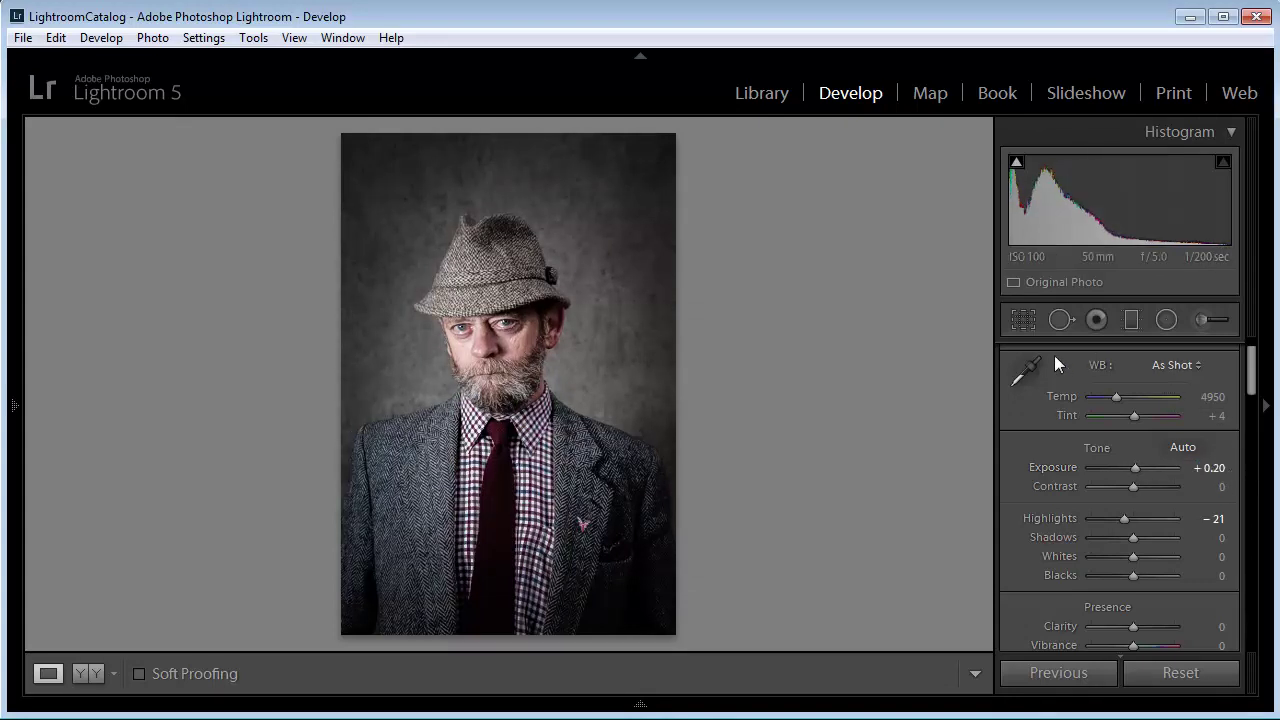
# Compare the edit with the original by resetting all settings and undoing the reset, for the whole portrait and close up on the face
pyautogui.click(1199, 678)
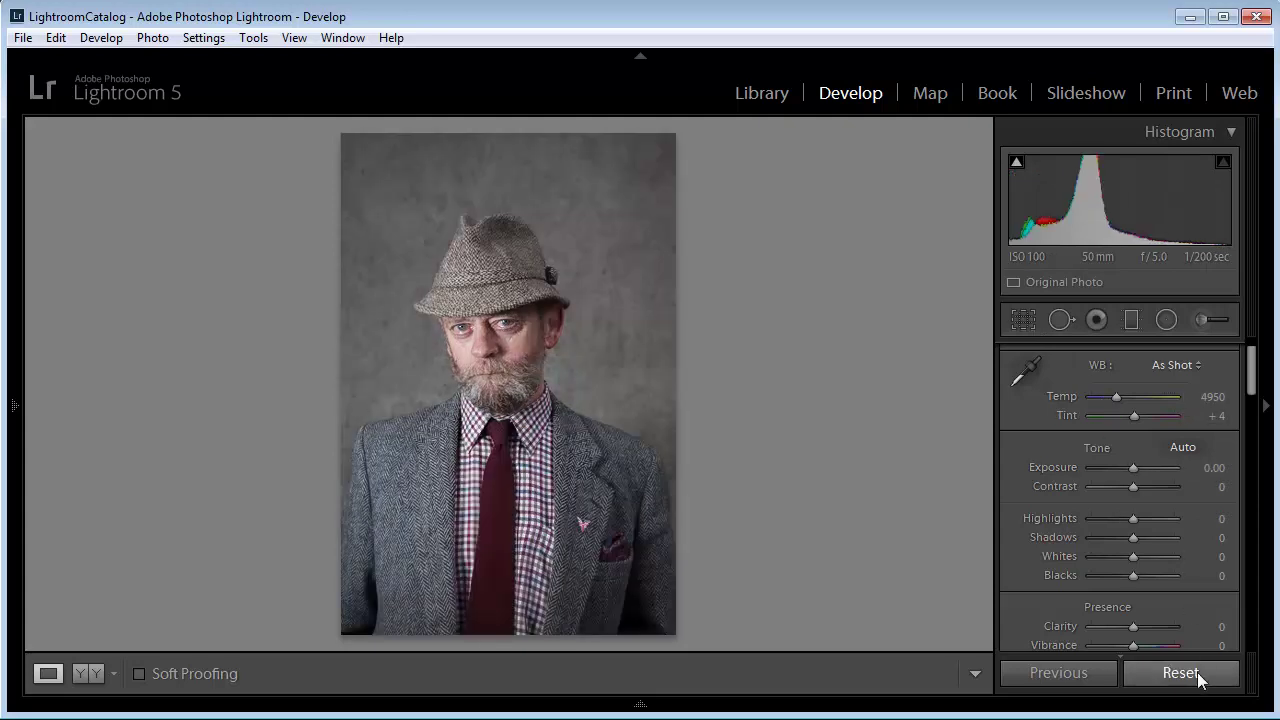
pyautogui.hotkey('ctrl', 'z')
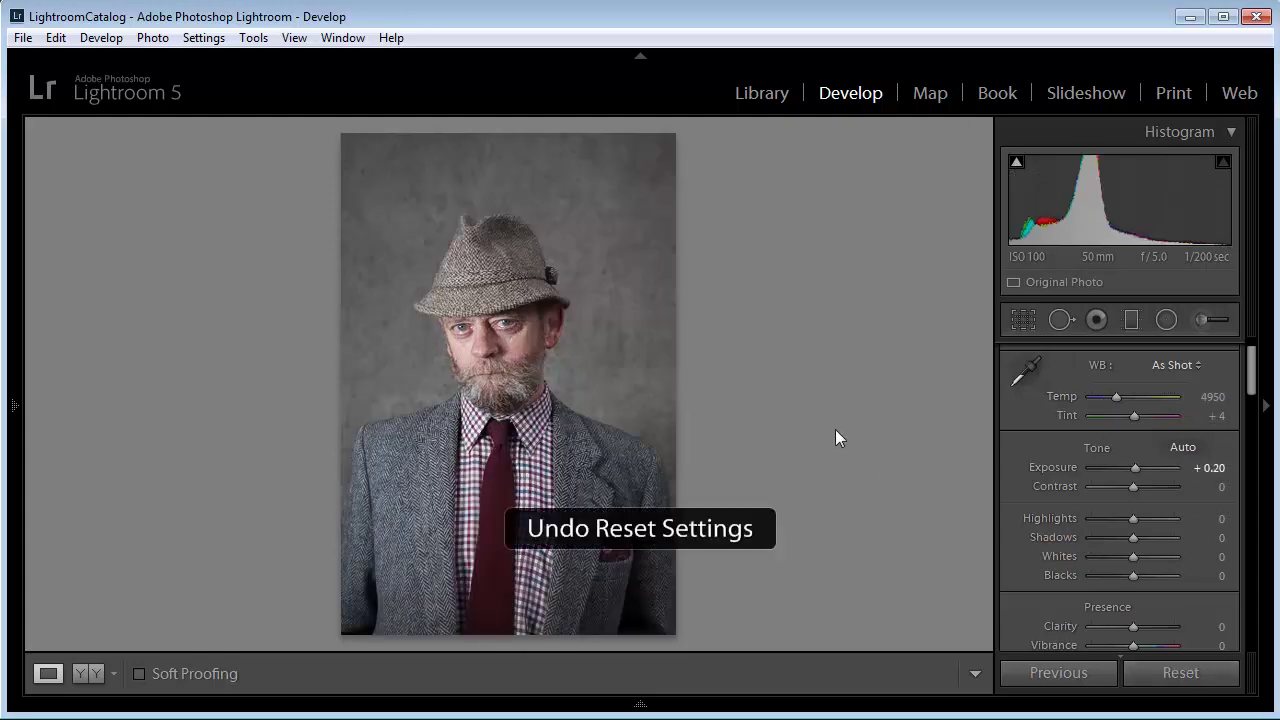
pyautogui.click(605, 376)
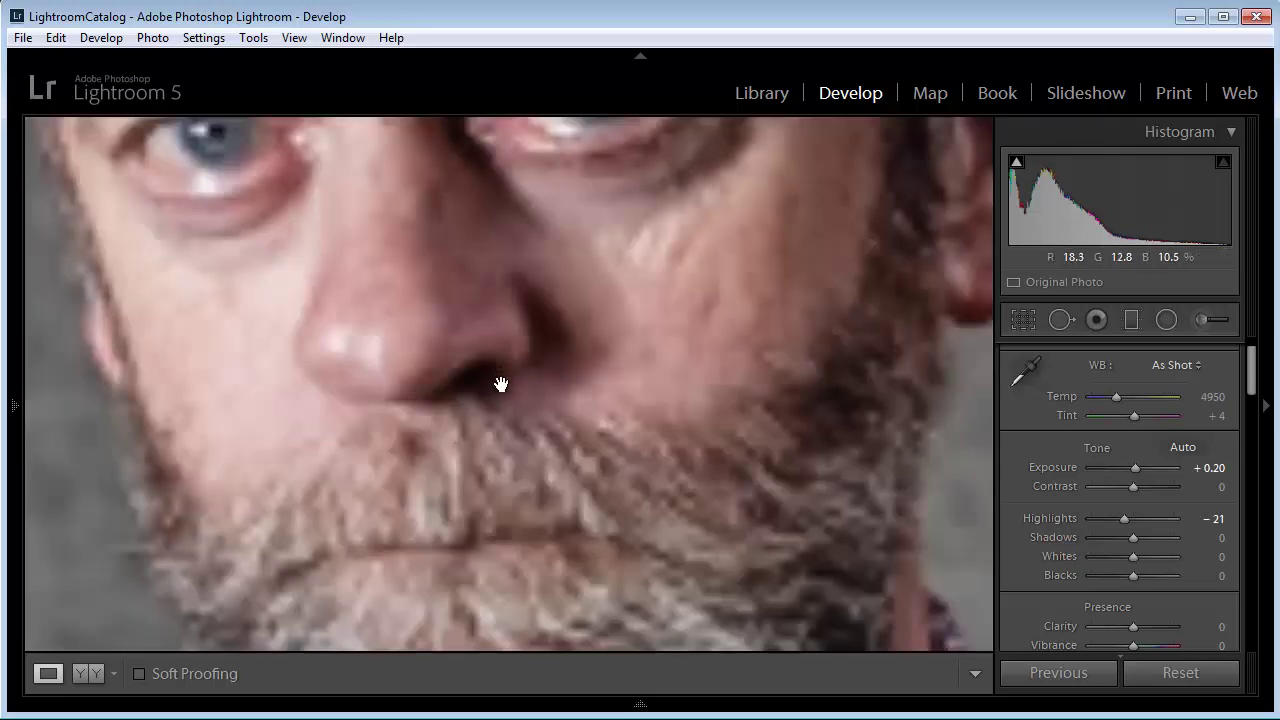
pyautogui.moveTo(500, 380); pyautogui.dragTo(580, 306)
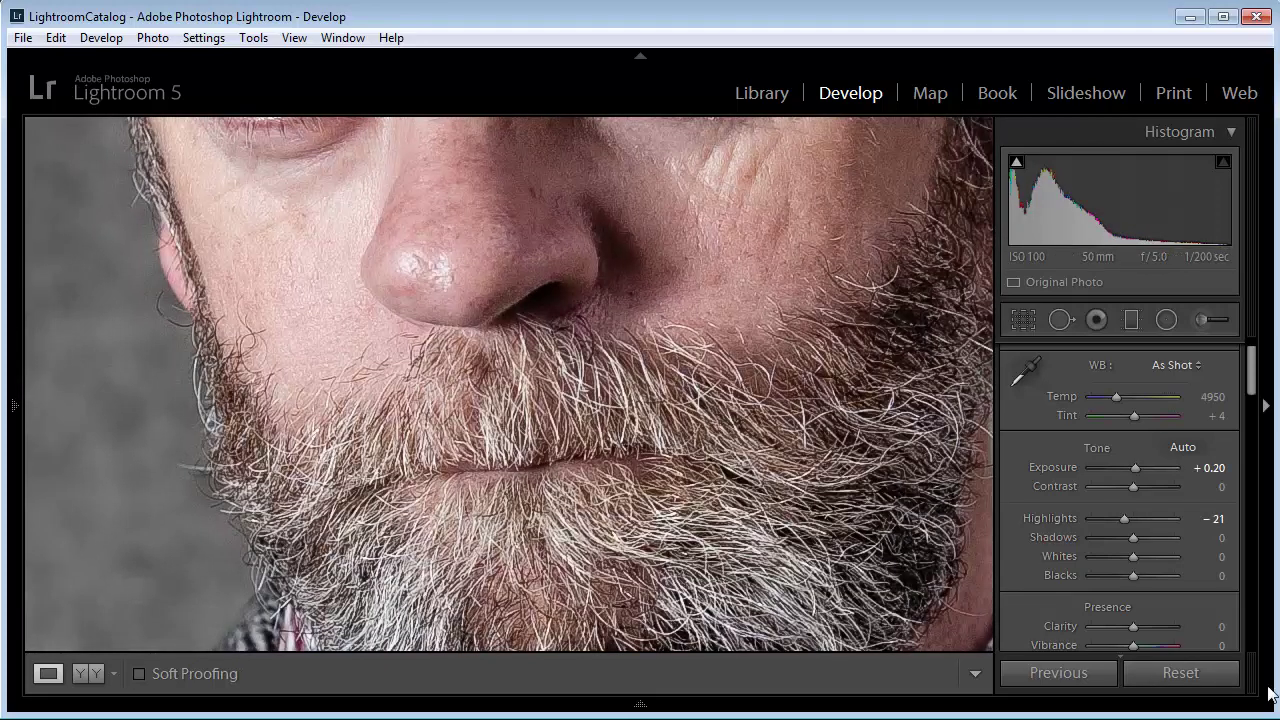
pyautogui.moveTo(848, 363); pyautogui.dragTo(814, 451)
pyautogui.click(1212, 676)
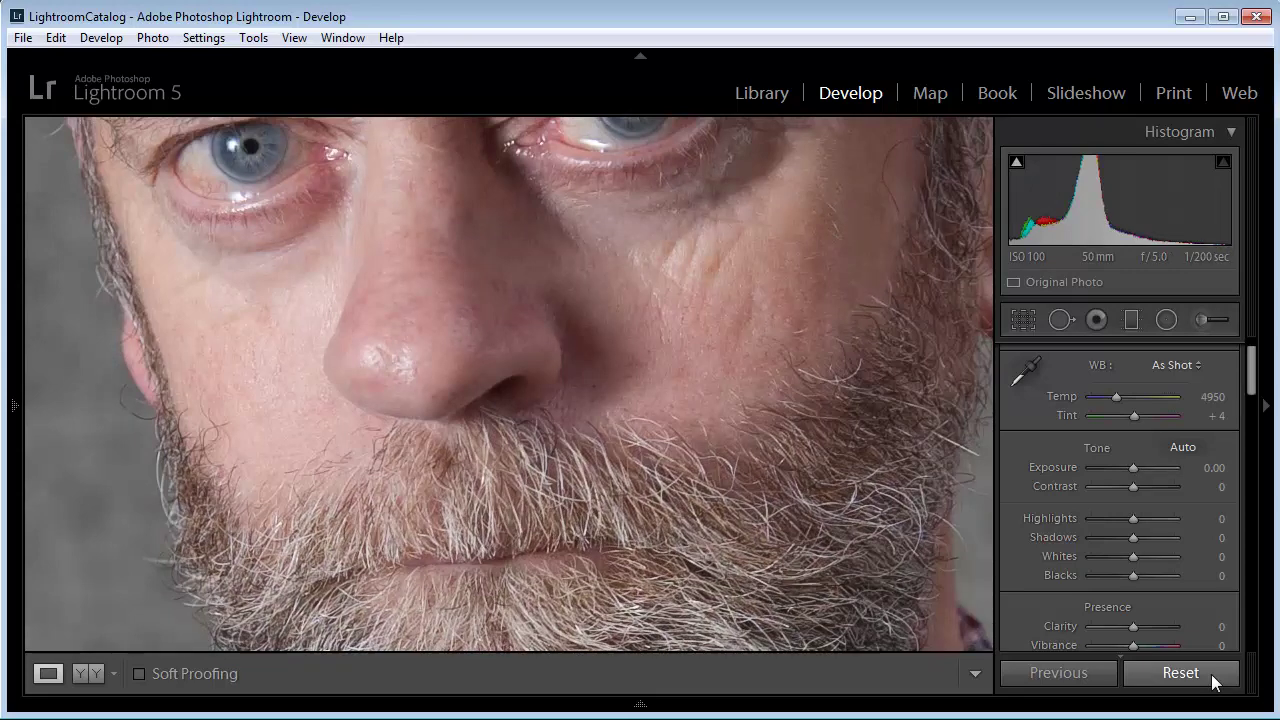
pyautogui.hotkey('ctrl', 'z')
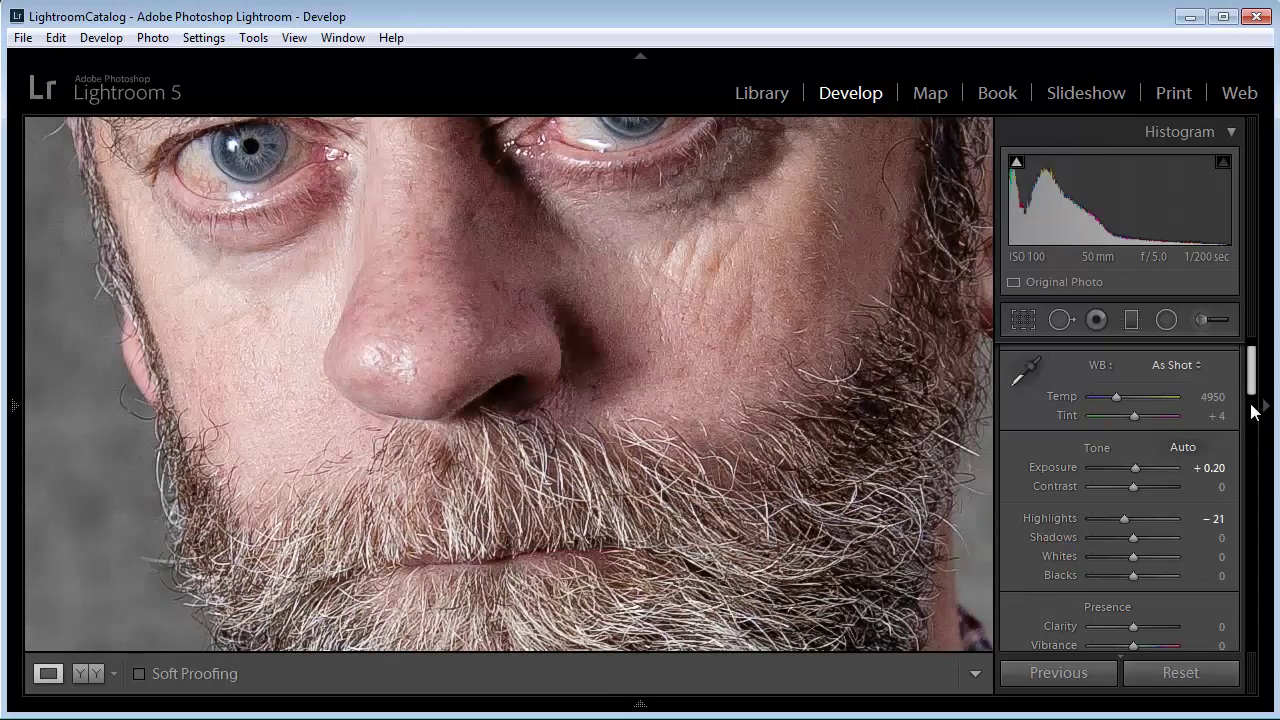
# Add grain with Amount 45 and Size 21, and undo a trial Roughness of 13
pyautogui.moveTo(1251, 390); pyautogui.dragTo(1257, 589)
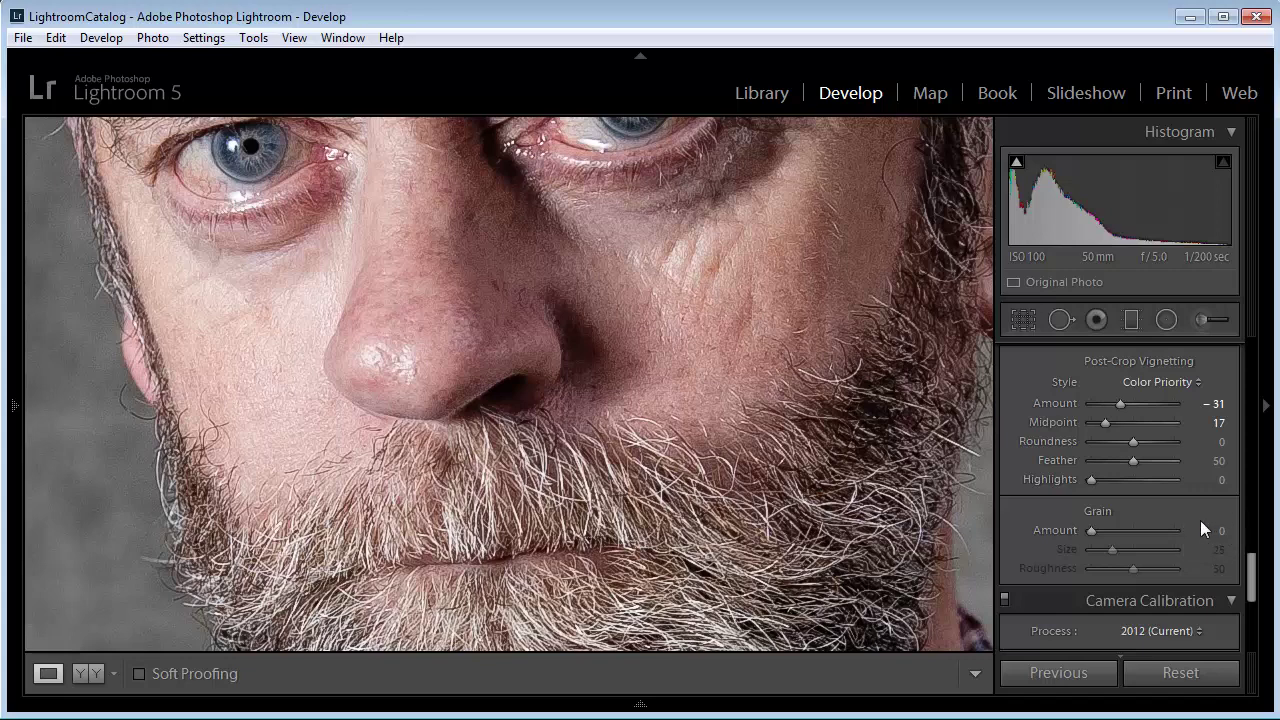
pyautogui.moveTo(1090, 530); pyautogui.dragTo(1111, 551)
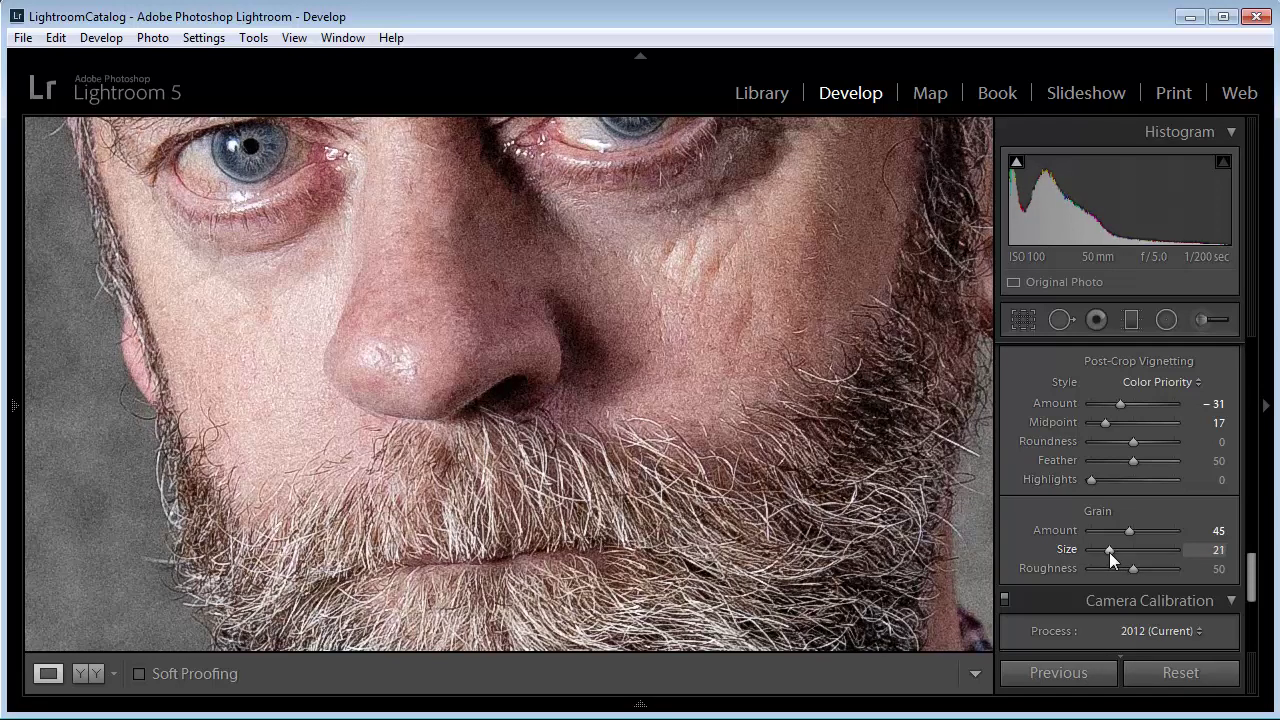
pyautogui.moveTo(1134, 569); pyautogui.dragTo(1103, 577)
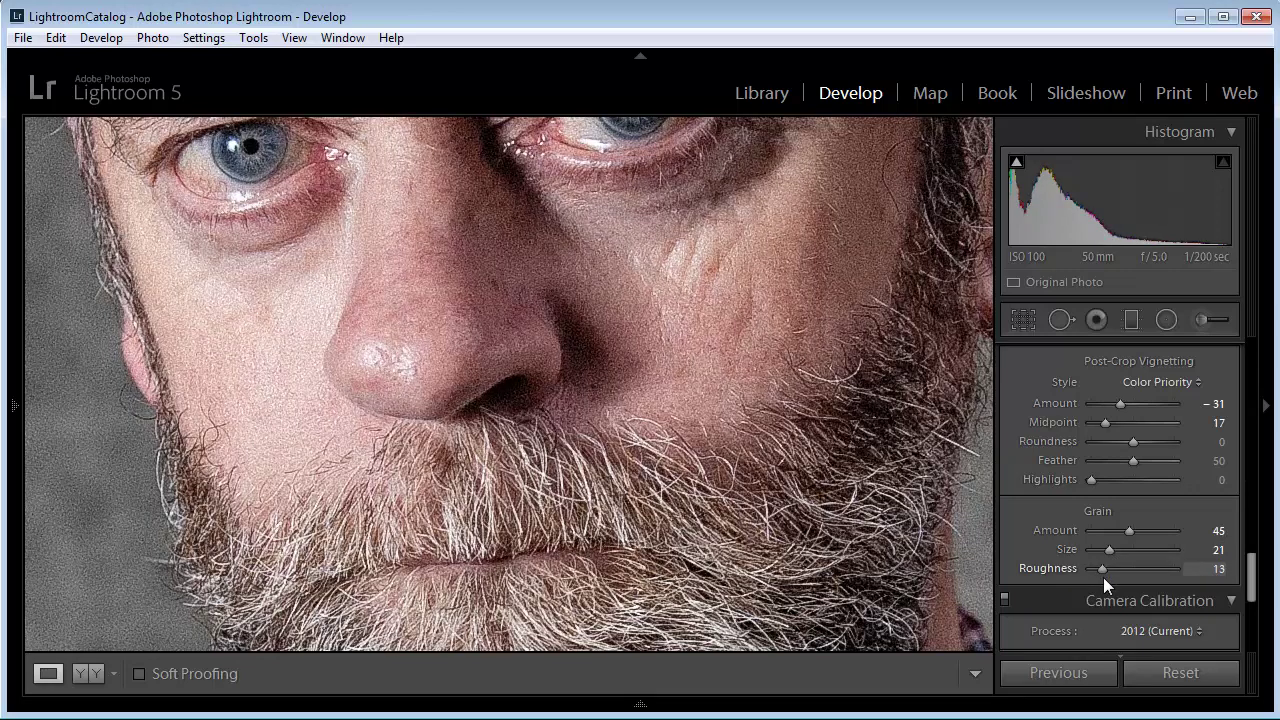
pyautogui.hotkey('ctrl', 'z')
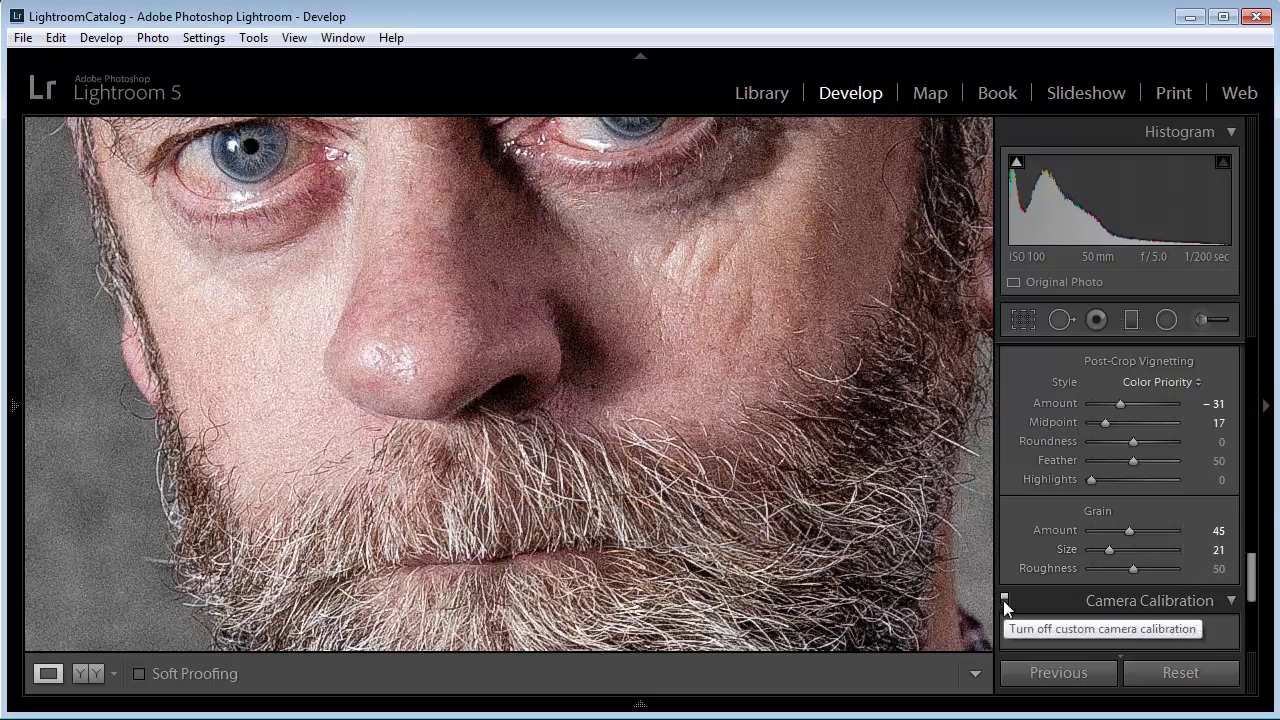
# Switch the vignette and grain effects off and on to compare the face up close, and return to the whole portrait
pyautogui.scroll(-1, 1003, 588)
pyautogui.scroll(3, 1003, 450)
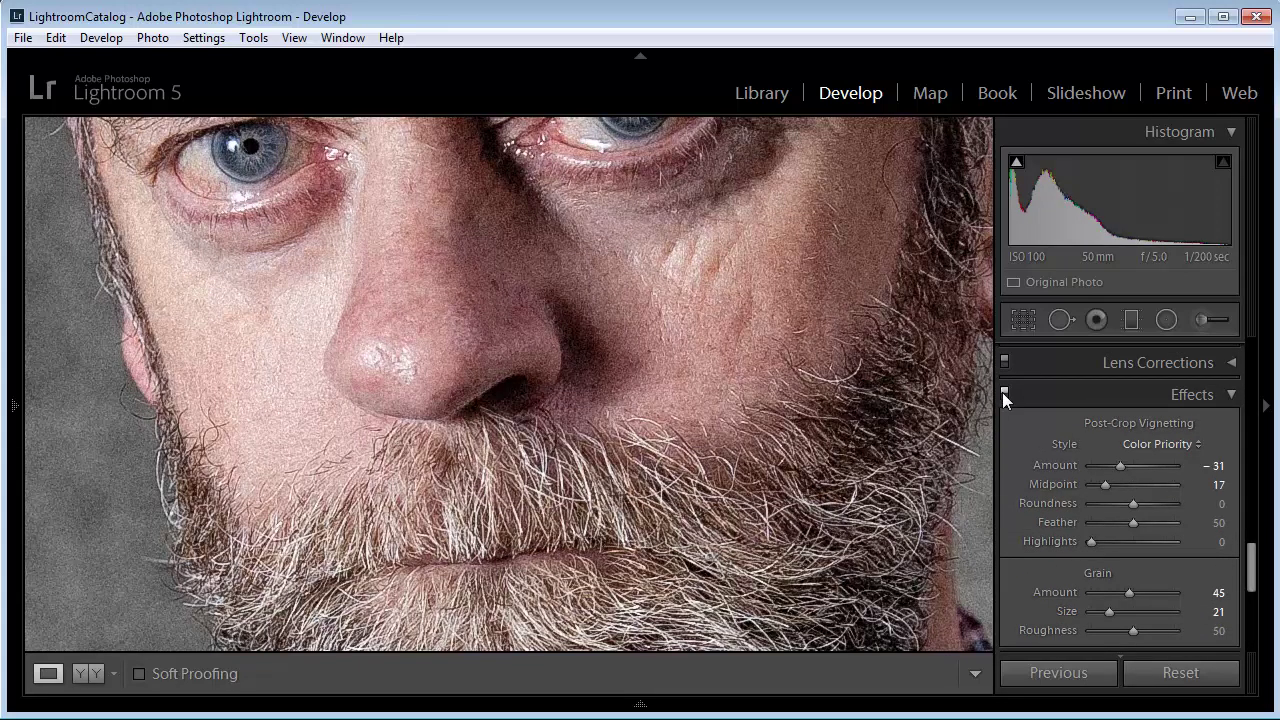
pyautogui.click(1004, 392)
pyautogui.click(1005, 392)
pyautogui.click(1004, 393)
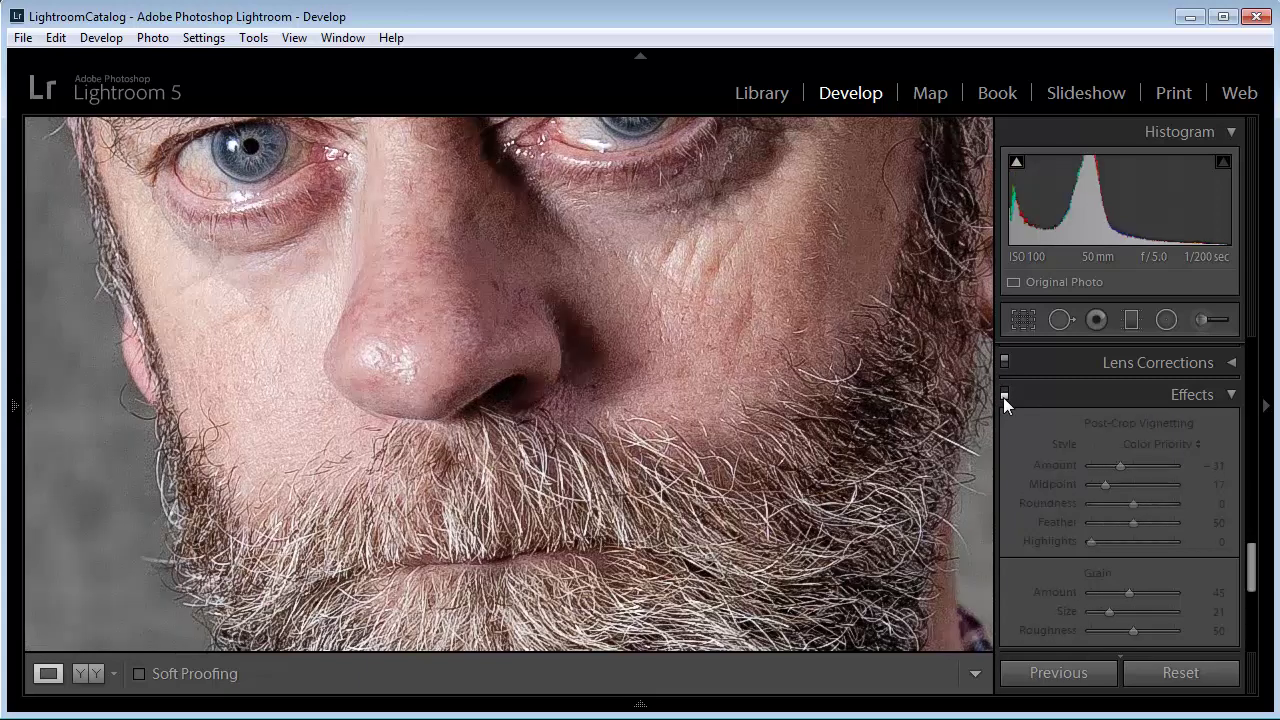
pyautogui.click(1005, 394)
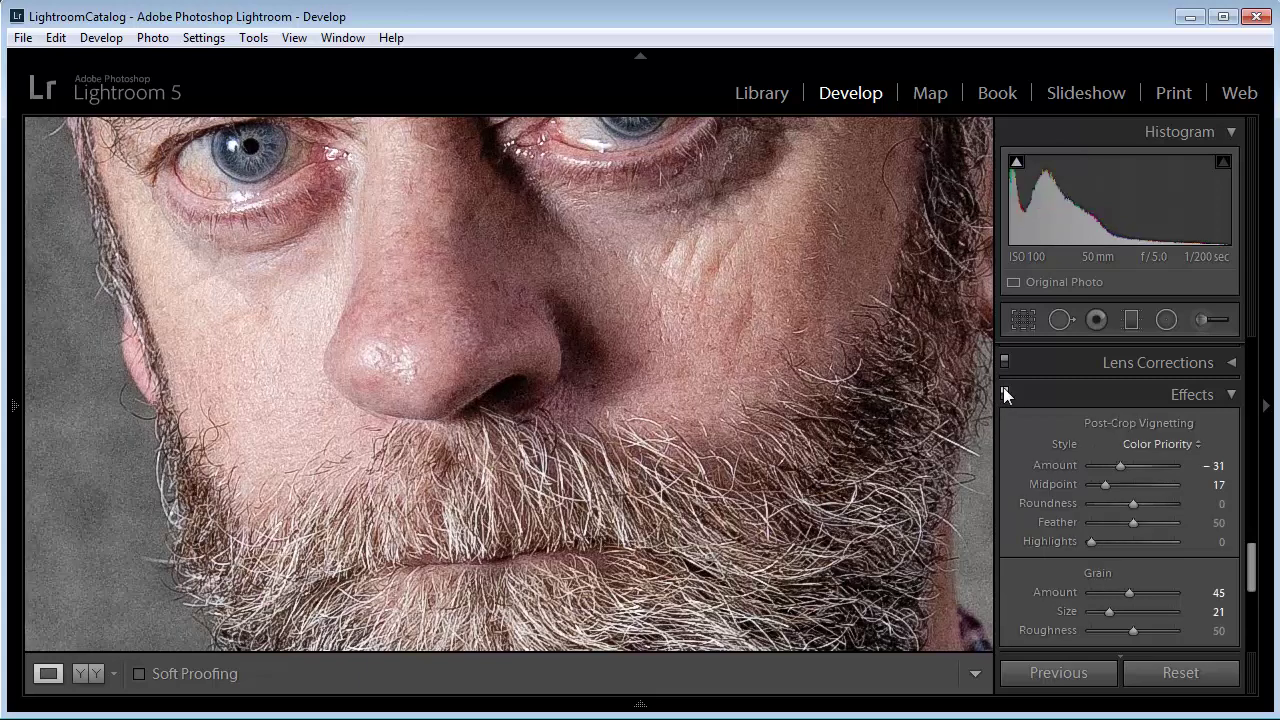
pyautogui.click(788, 370)
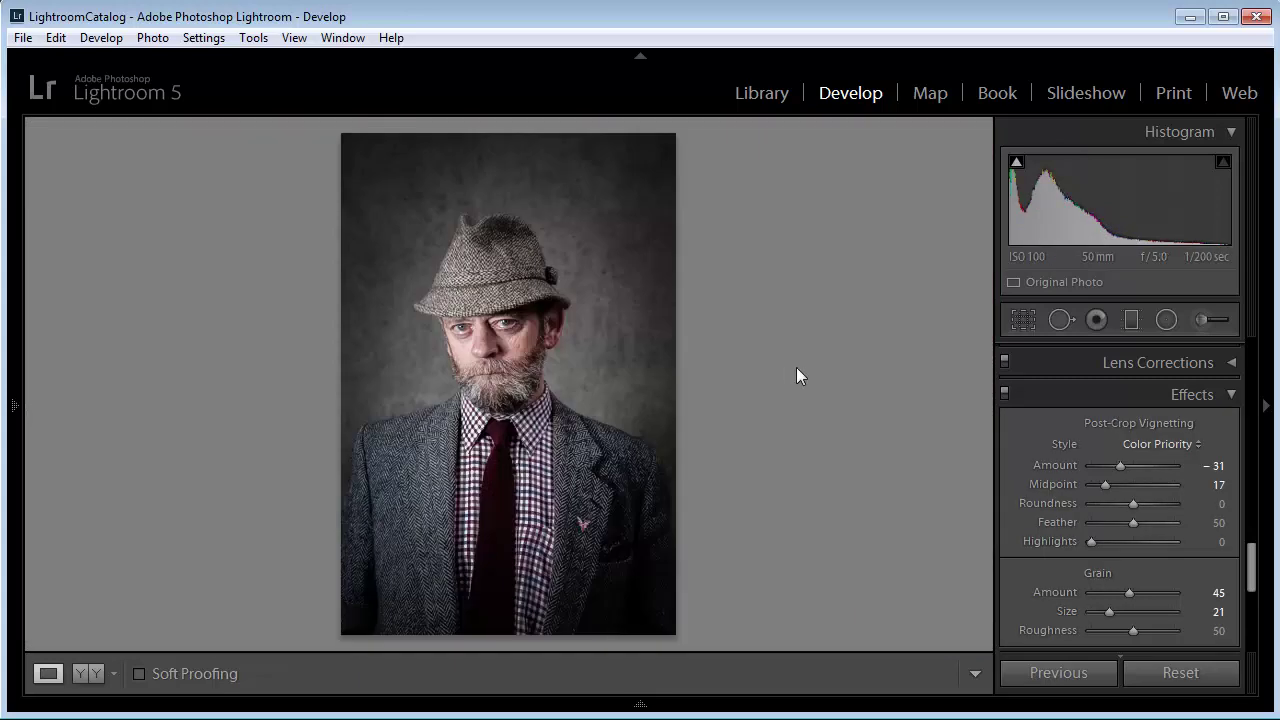